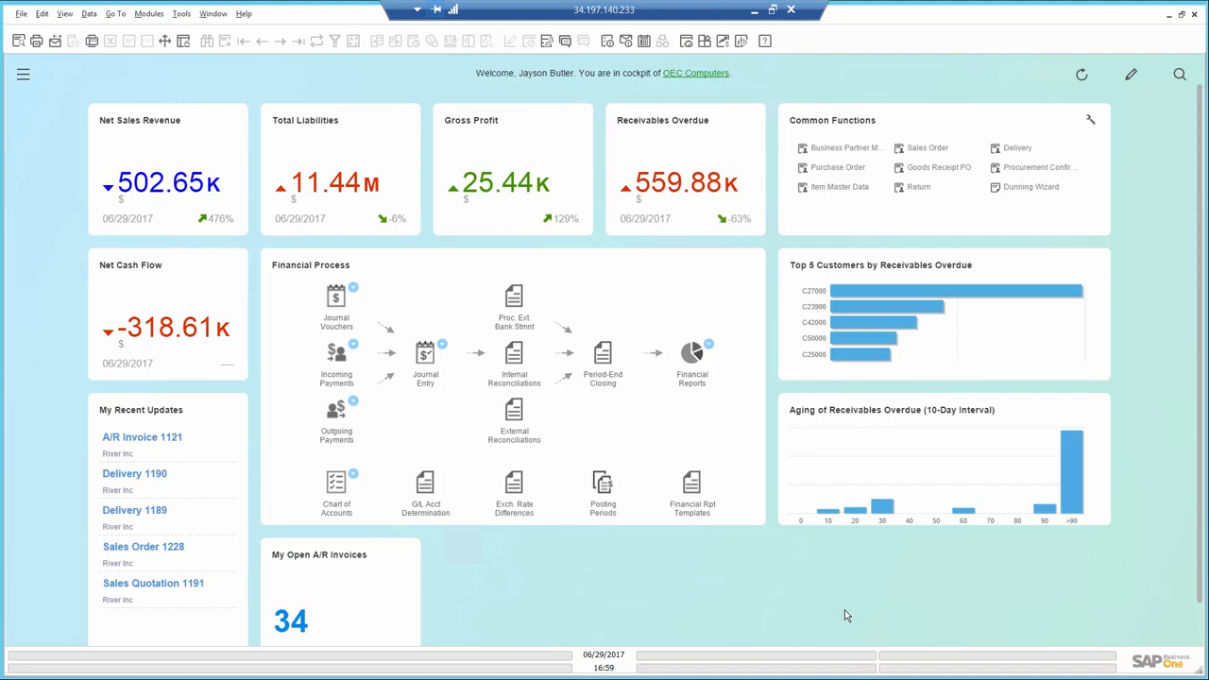
- Examine the details behind the Receivables Overdue, Gross Profit, Net Sales Revenue and Net Cash Flow figures on the cockpit
mouse_move(664, 182)
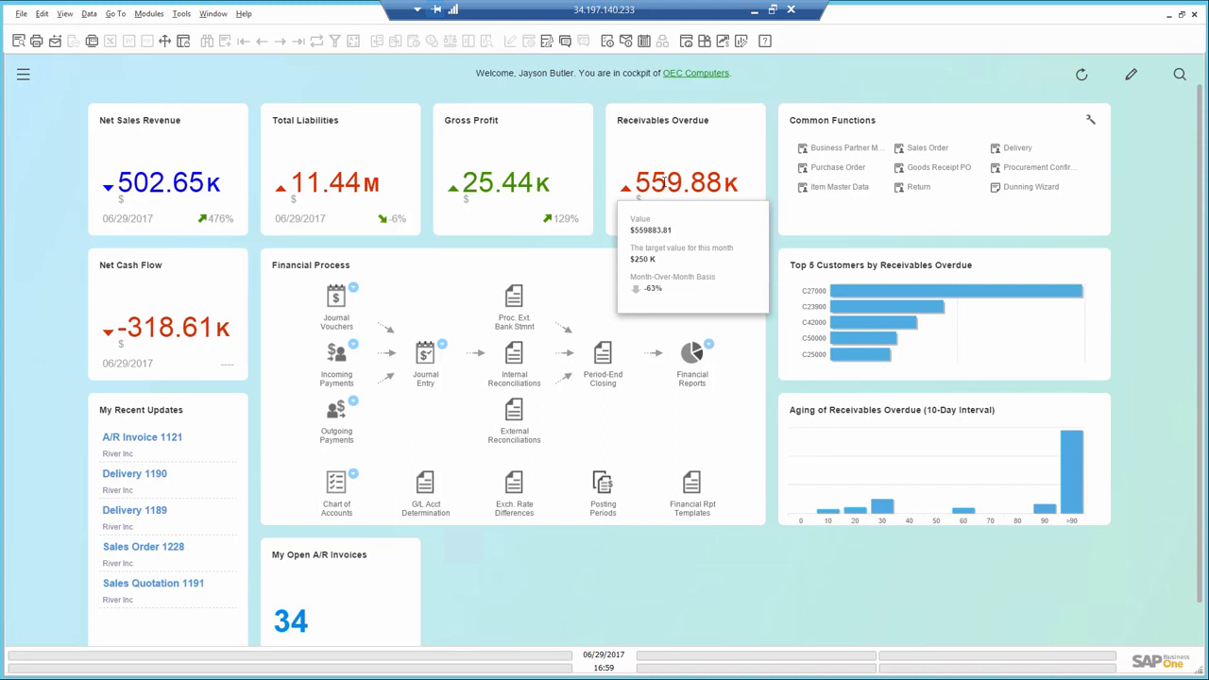
mouse_move(484, 186)
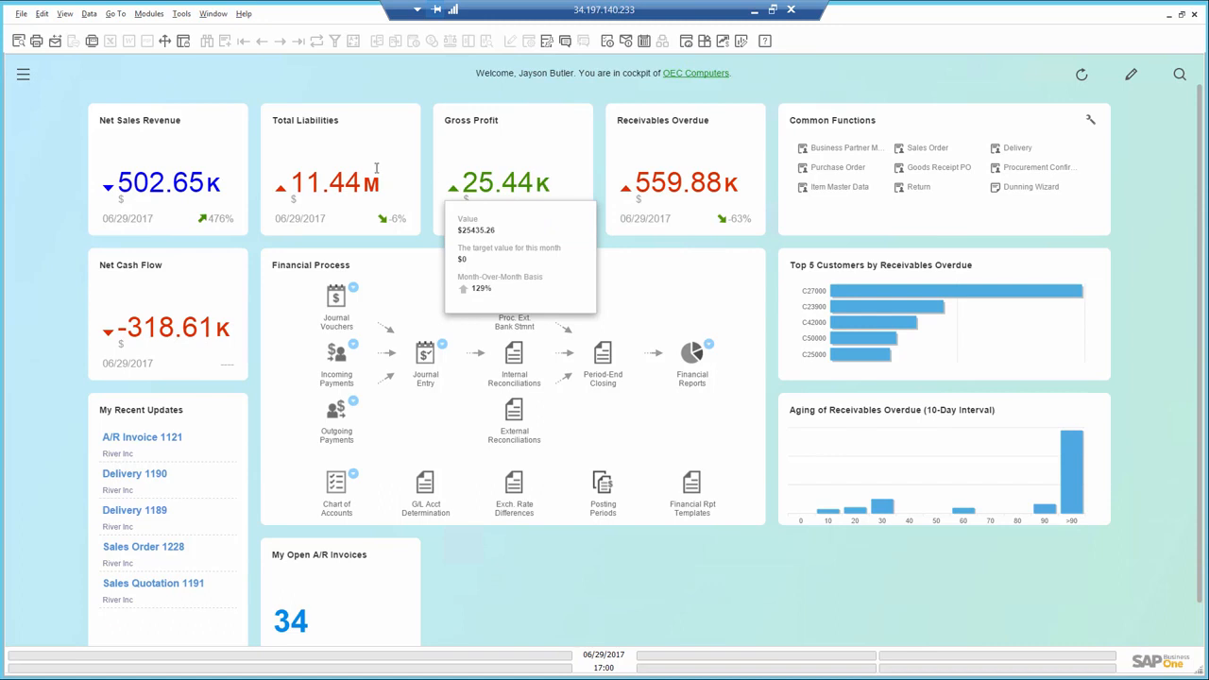
mouse_move(169, 182)
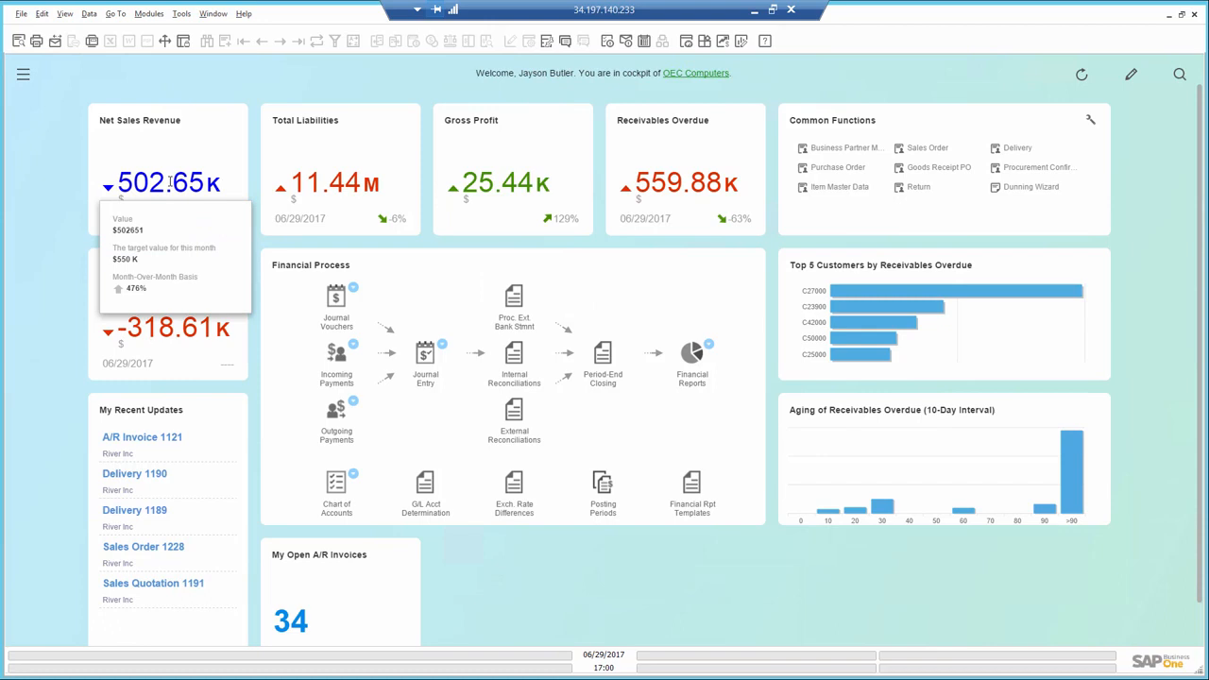
mouse_move(189, 327)
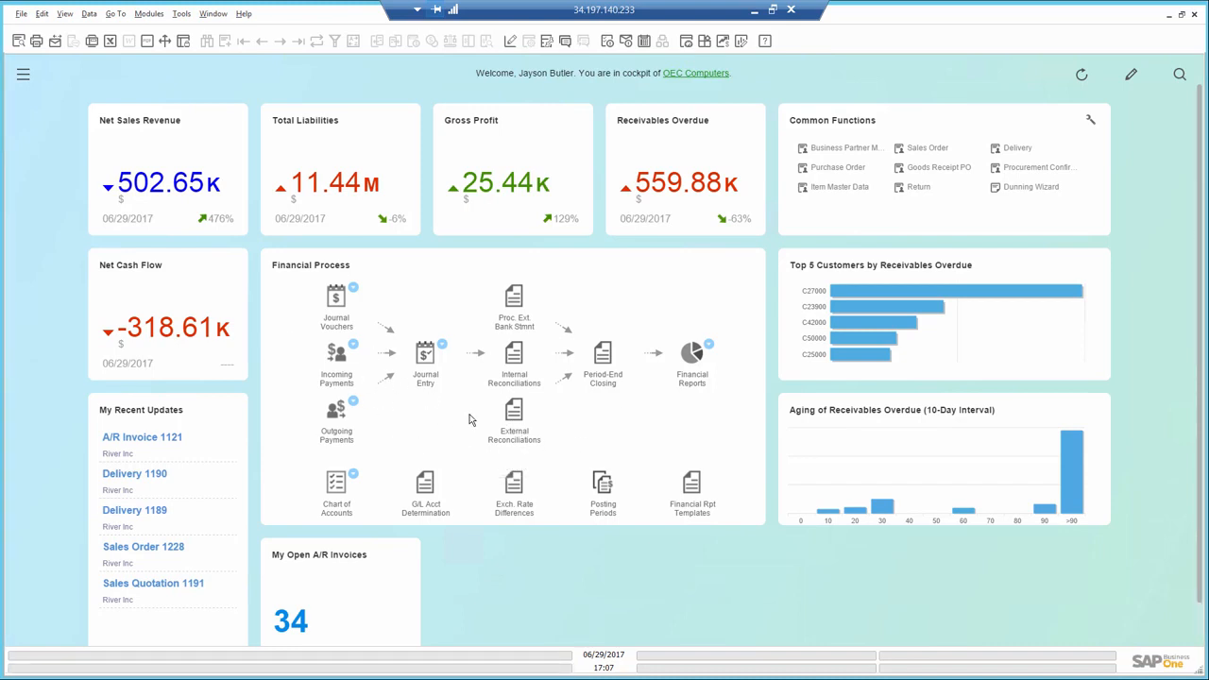
- Open the Profit and Loss Statement selection criteria and set the From date to 01/01/2017 using posting period 2017-01
left_click(709, 348)
left_click(756, 416)
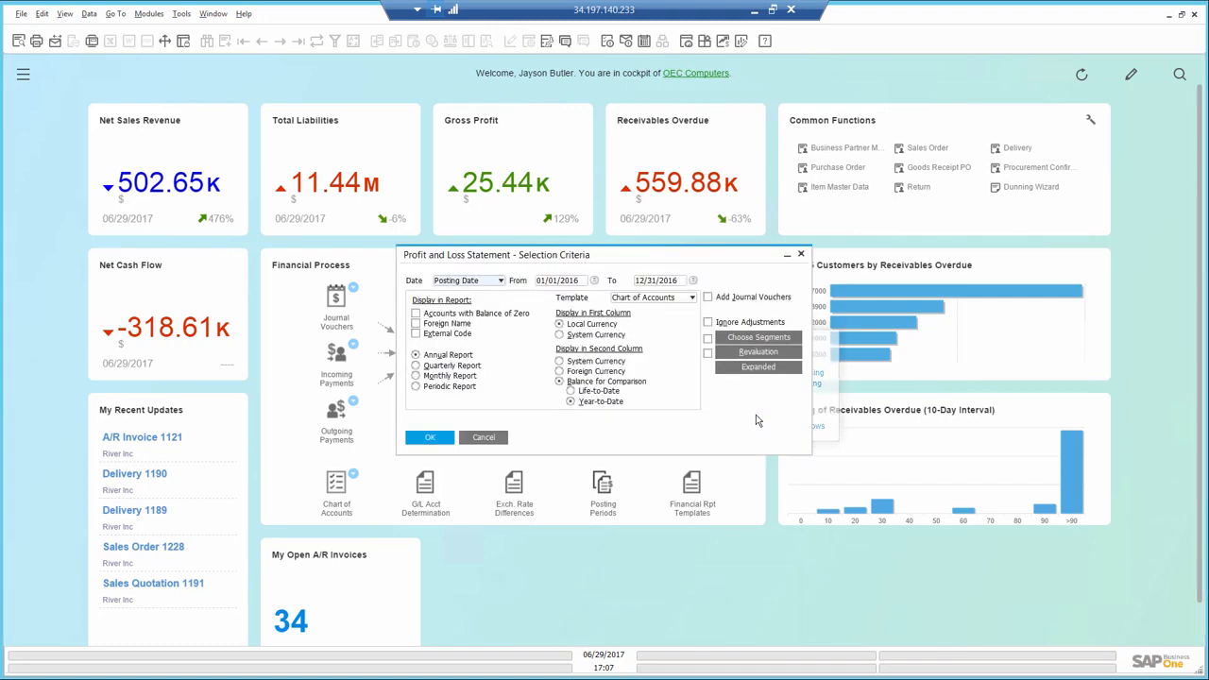
left_click(594, 281)
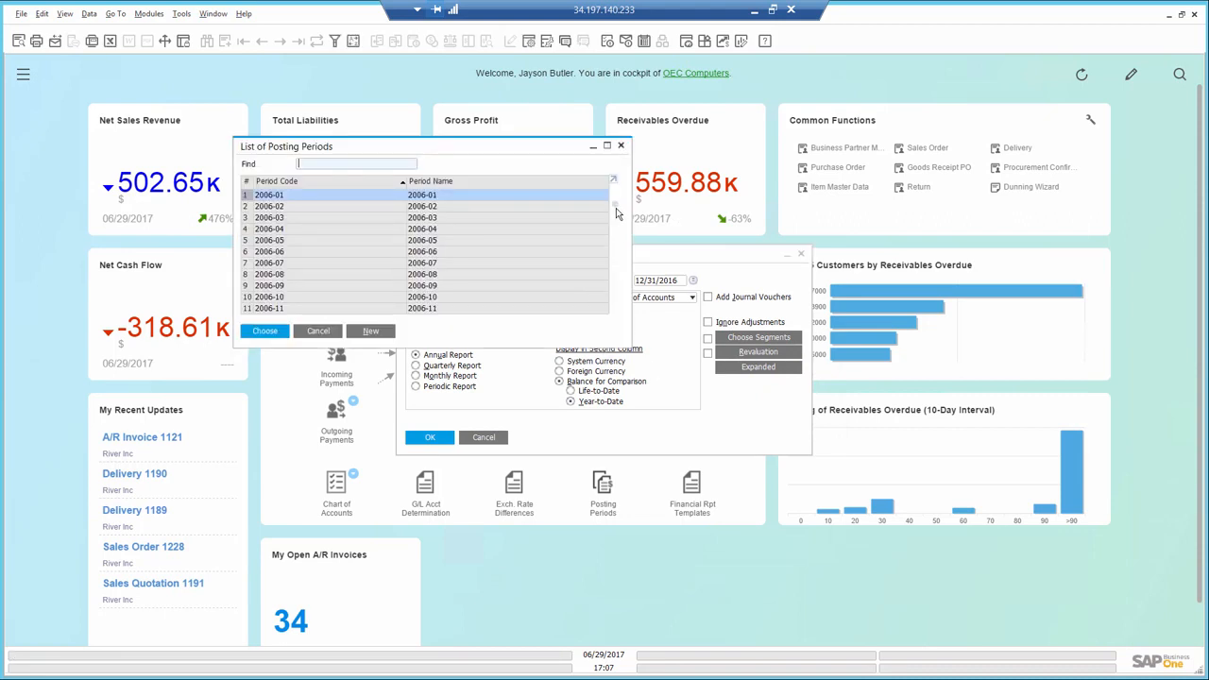
left_click_drag(615, 206, 615, 319)
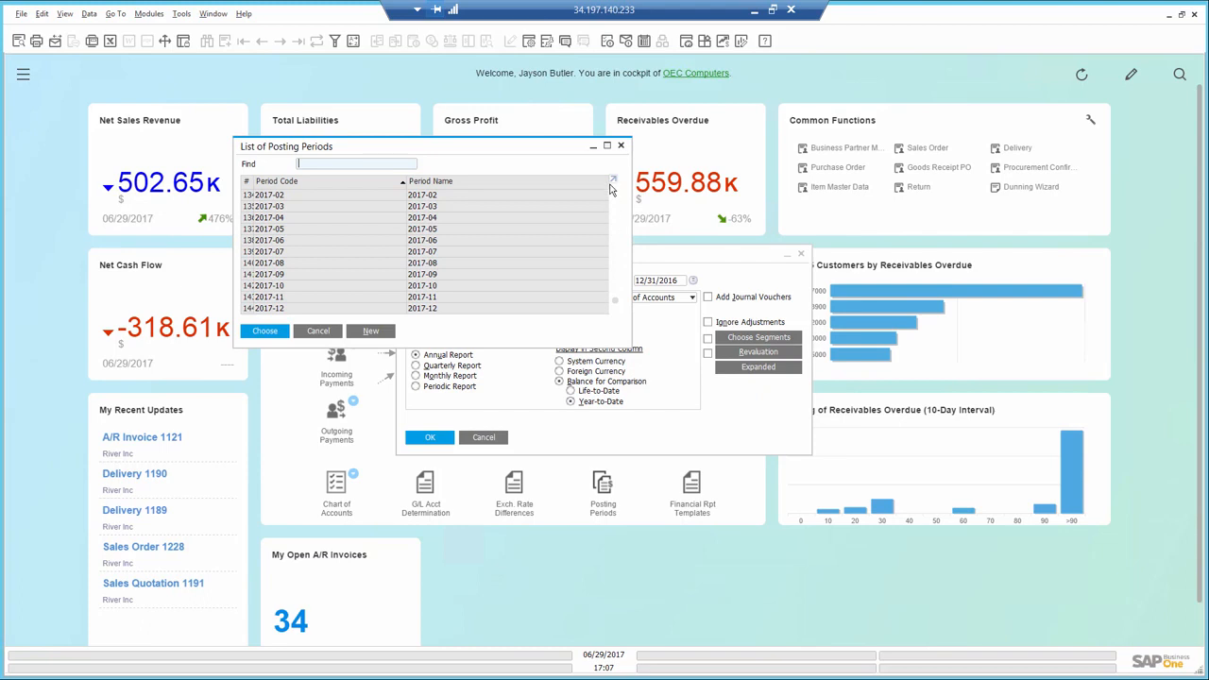
left_click(399, 197)
double_click(397, 199)
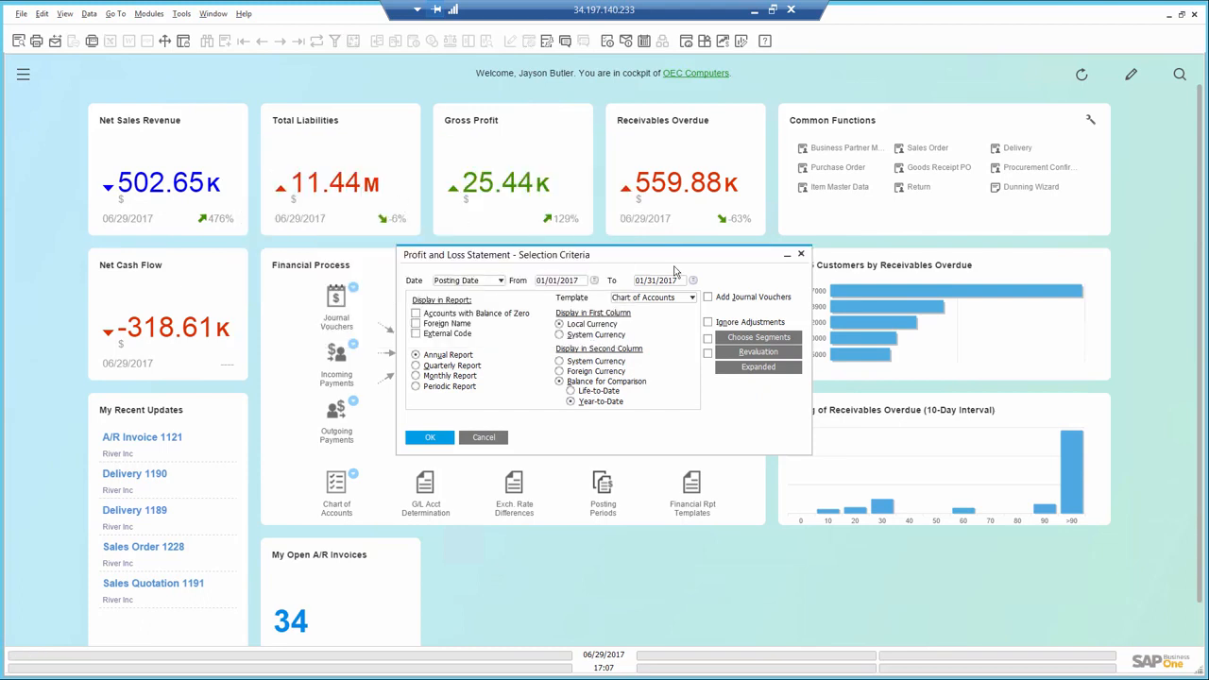
- Run the profit and loss statement through posting period 2017-12, and review it down to the period profit before closing it
left_click(693, 280)
scroll(284, 308, "down", 20)
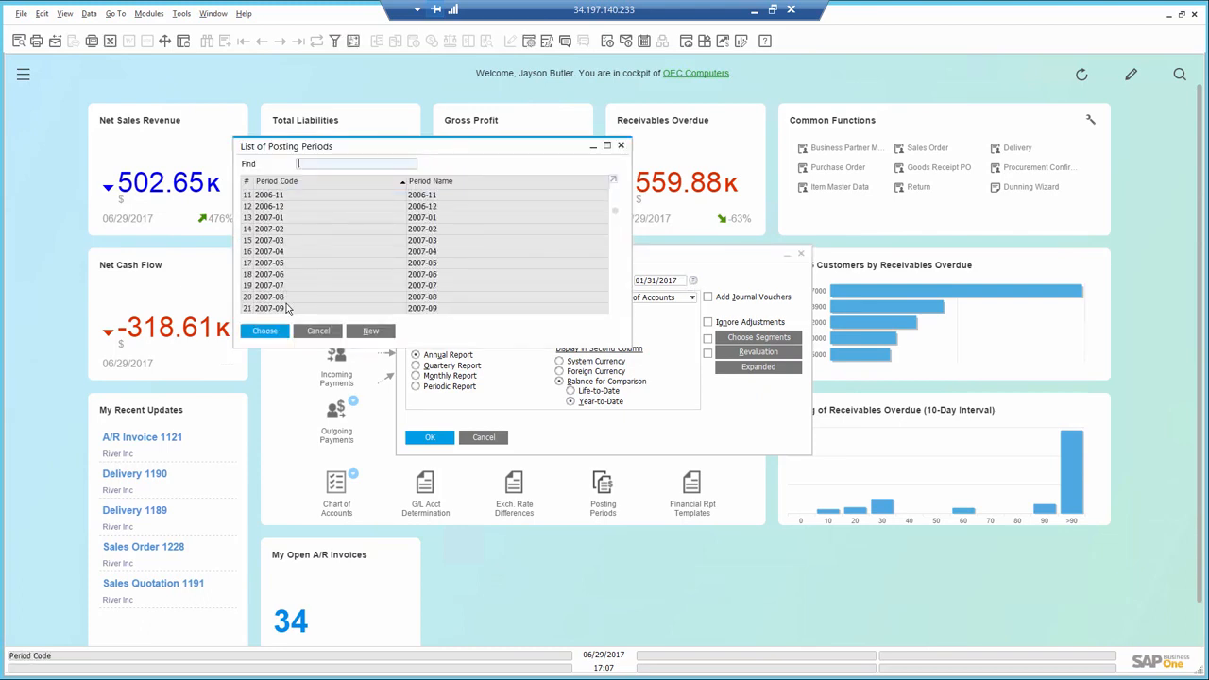
left_click(268, 308)
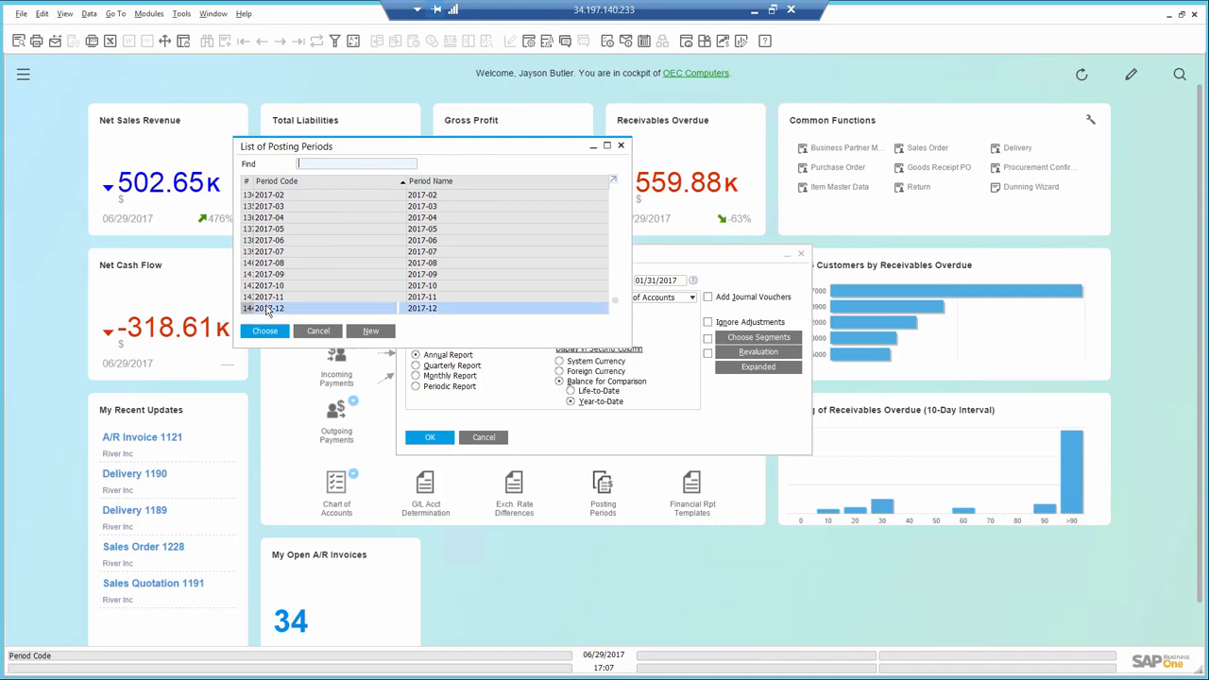
double_click(268, 308)
left_click(424, 438)
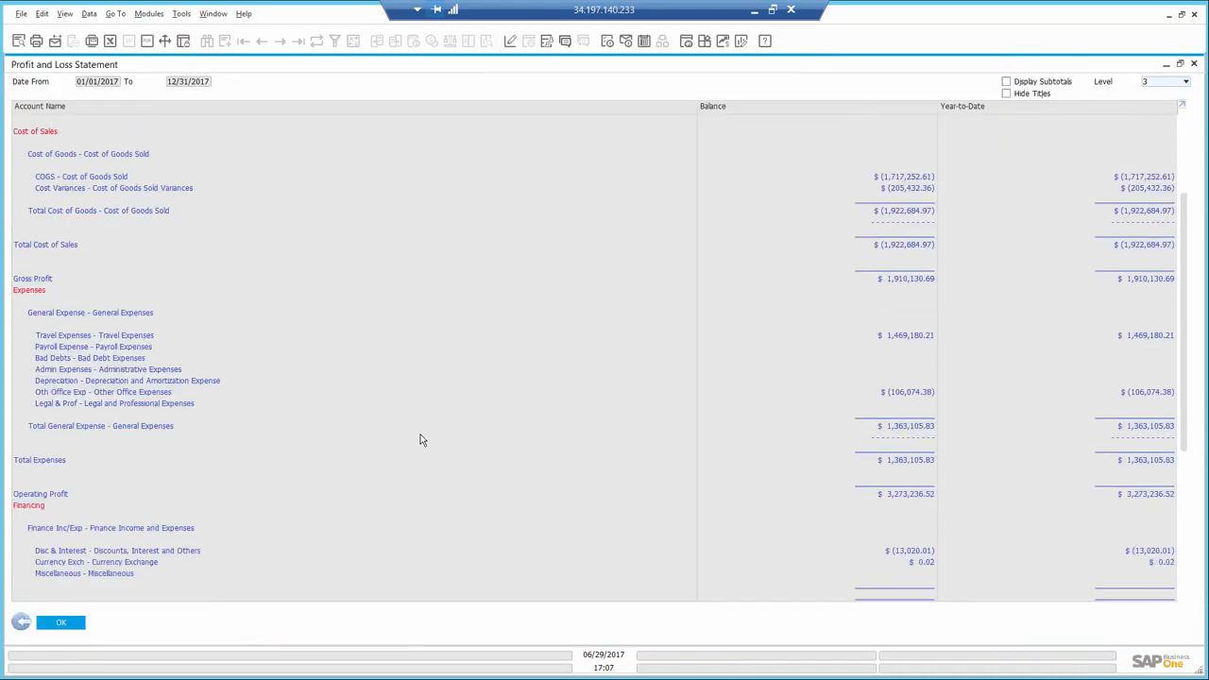
scroll(416, 434, "down", 10)
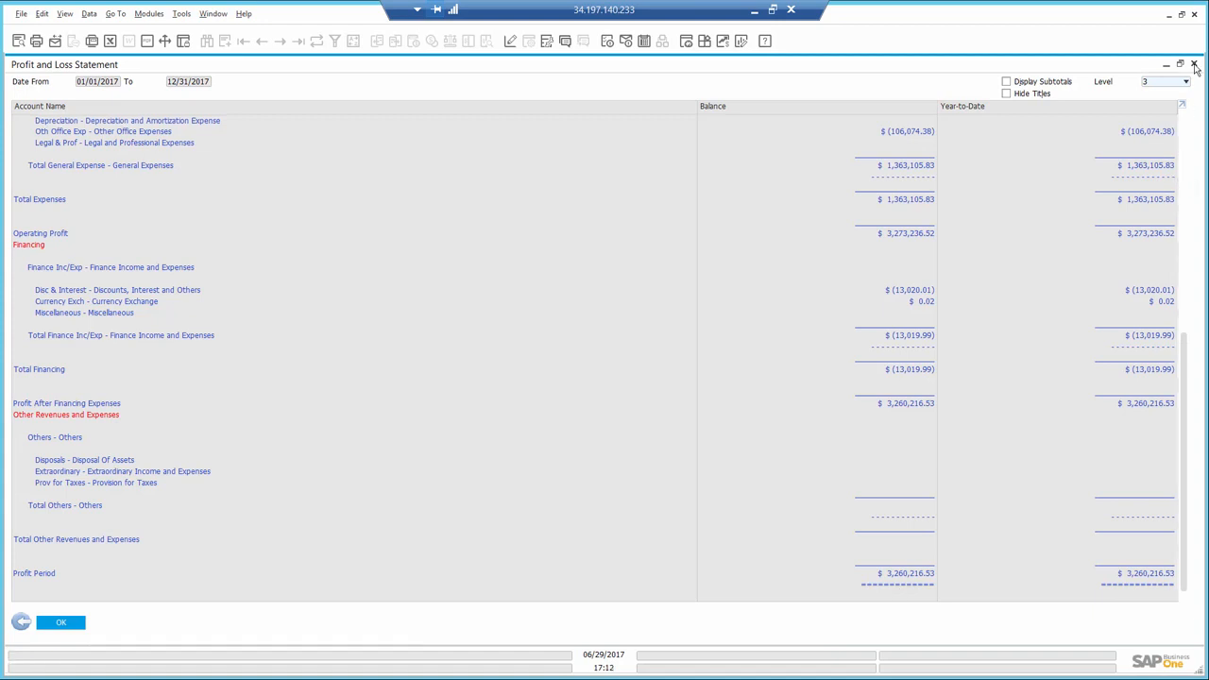
left_click(1194, 64)
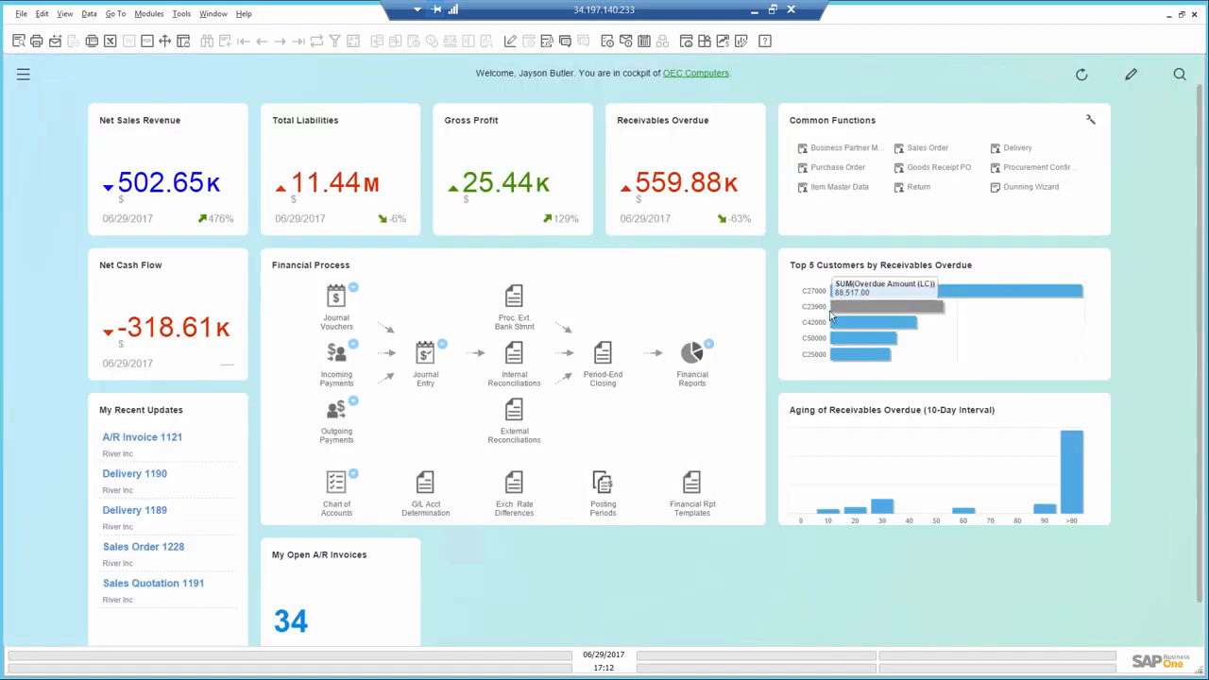
- Run the balance sheet up to 12/31/2017 using posting period 2017-12, and review assets, liabilities and equity before closing it
mouse_move(709, 354)
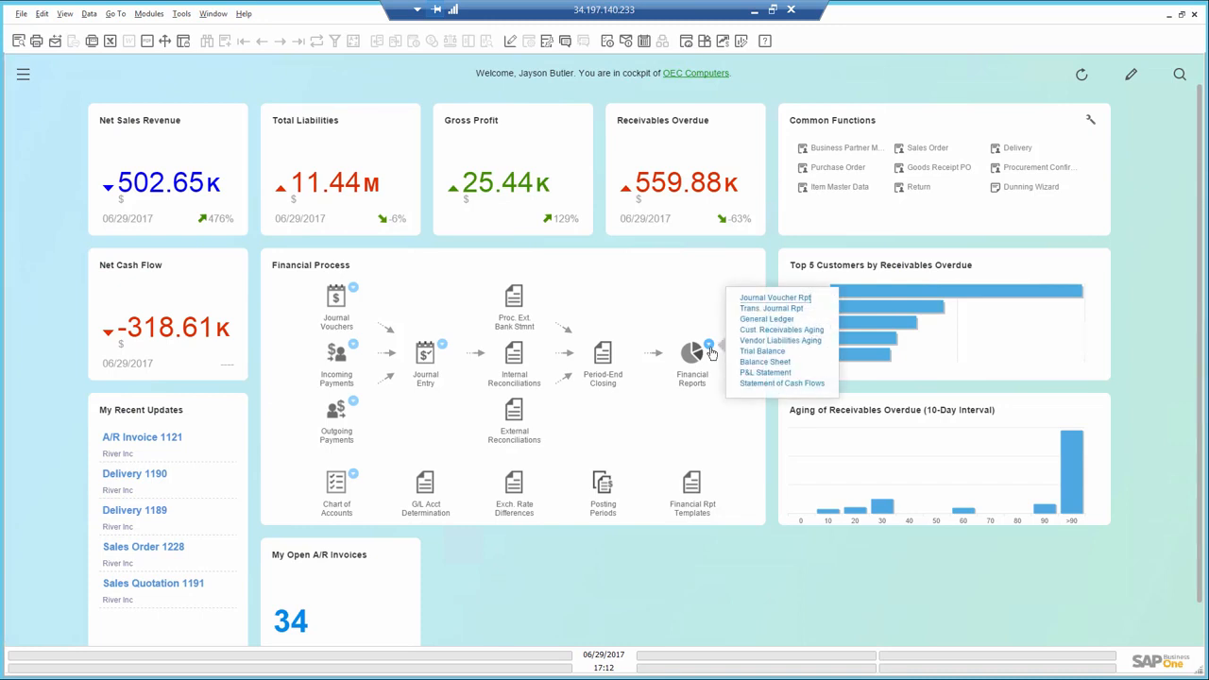
left_click(753, 362)
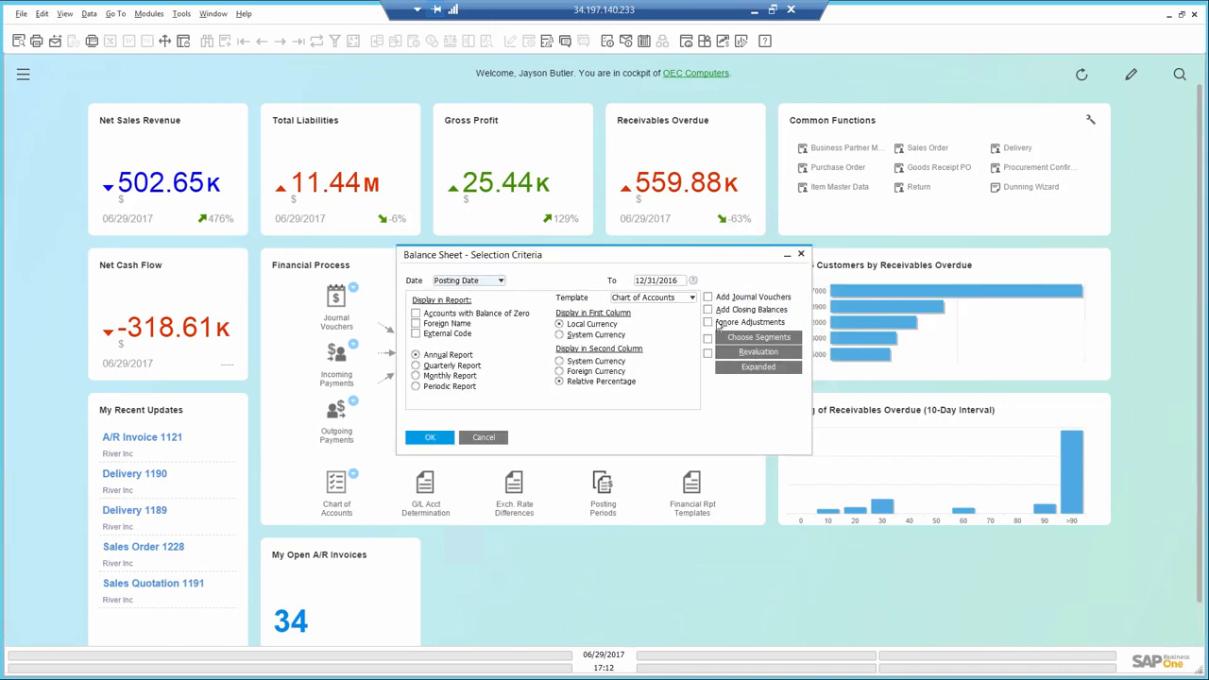
left_click(693, 281)
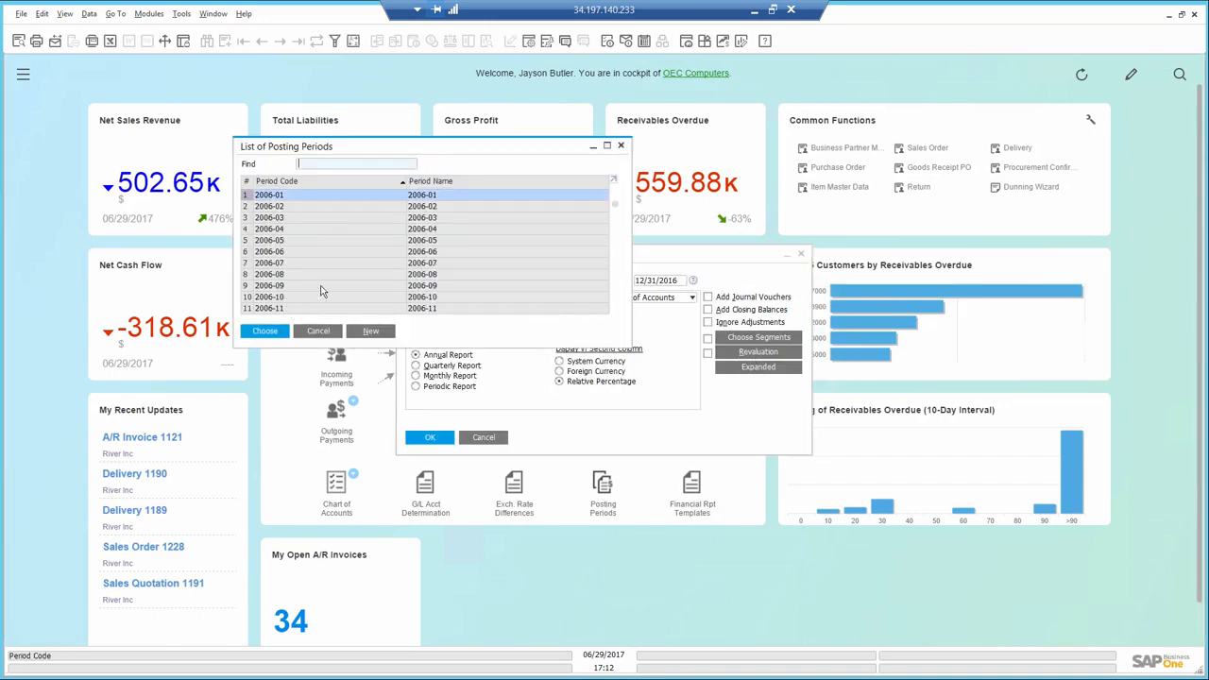
left_click_drag(614, 204, 613, 302)
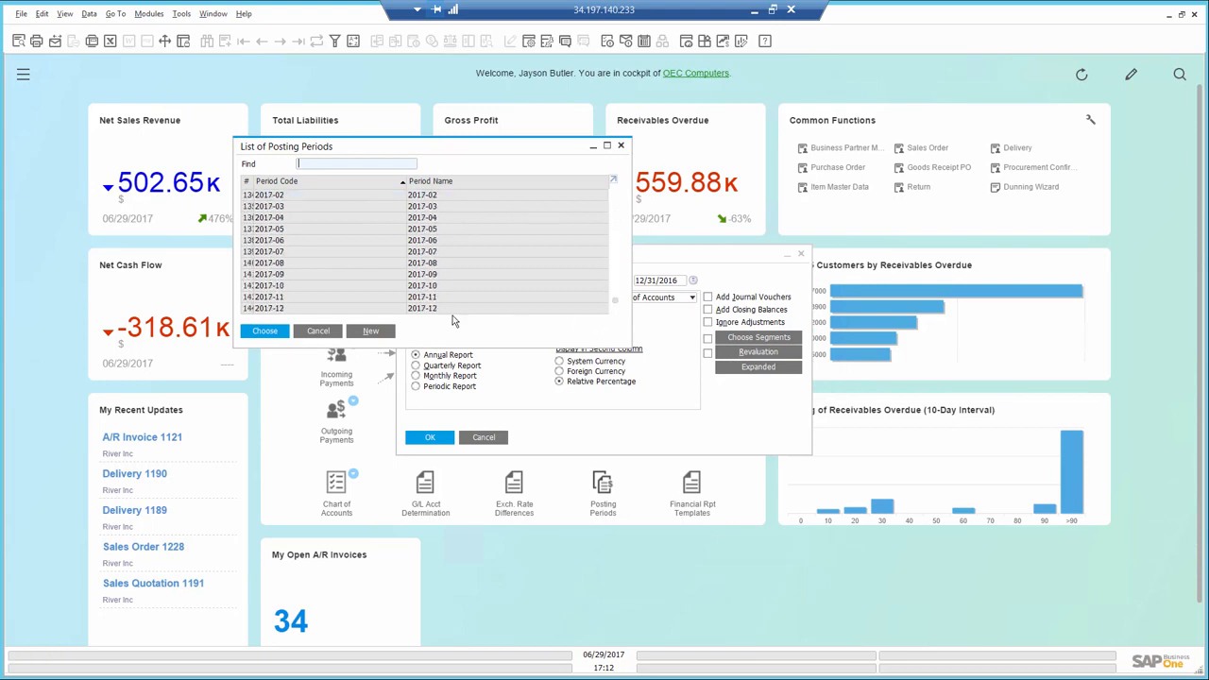
left_click(293, 310)
left_click(268, 332)
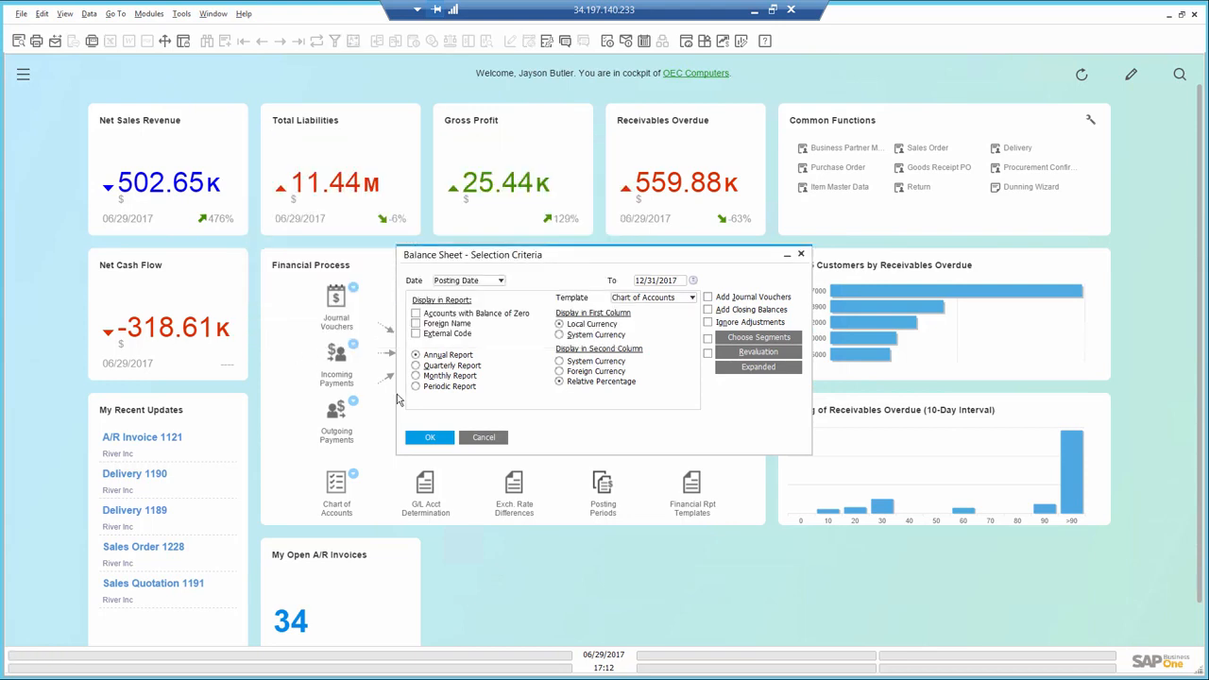
left_click(423, 444)
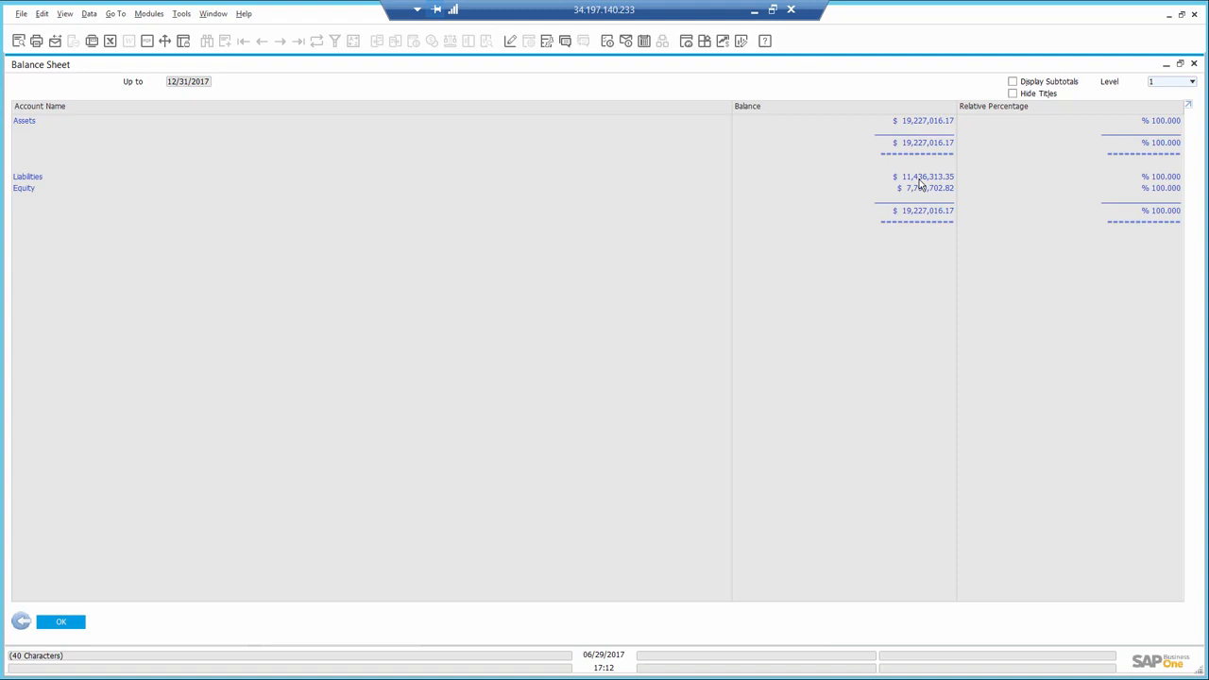
left_click(1194, 64)
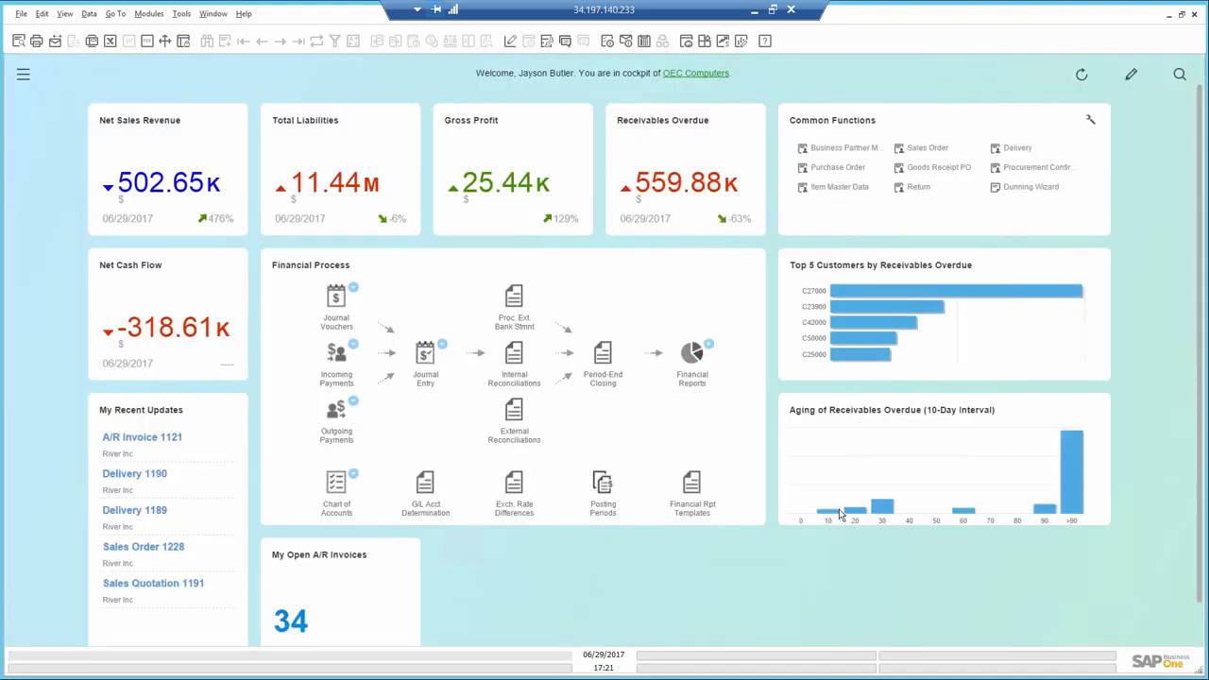
- Check the receivables aging chart, and open the detailed list of open A/R invoices sorted ascending by due date
mouse_move(855, 511)
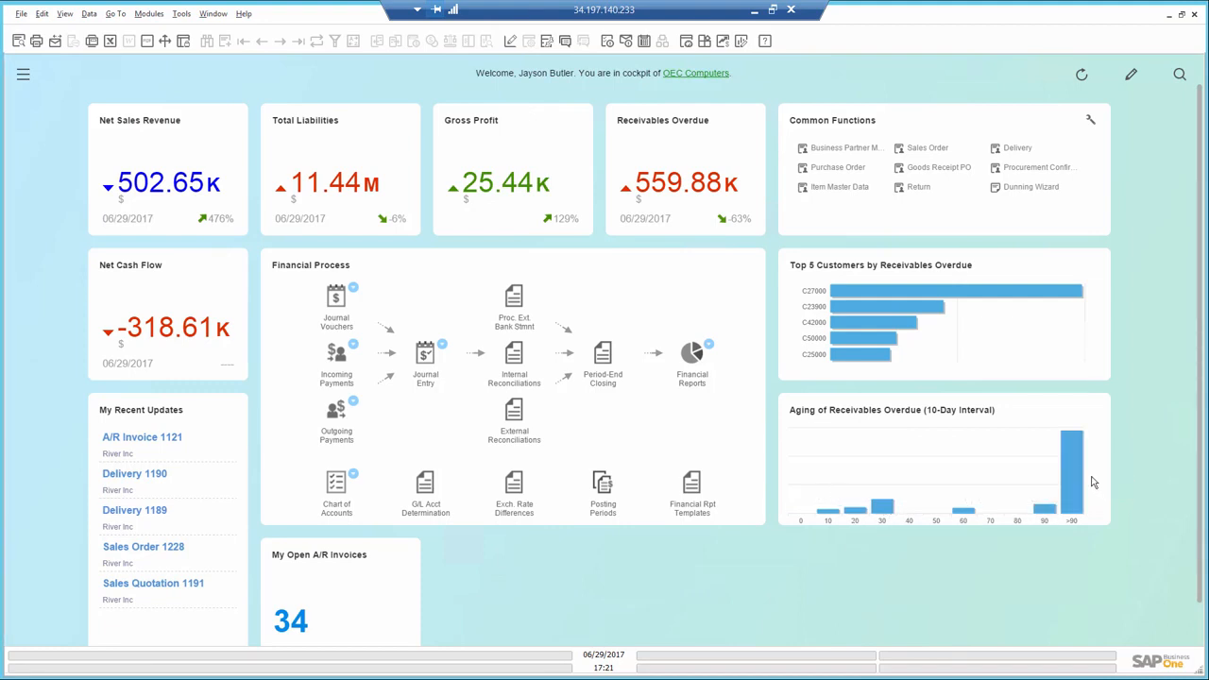
mouse_move(1079, 473)
left_click(296, 625)
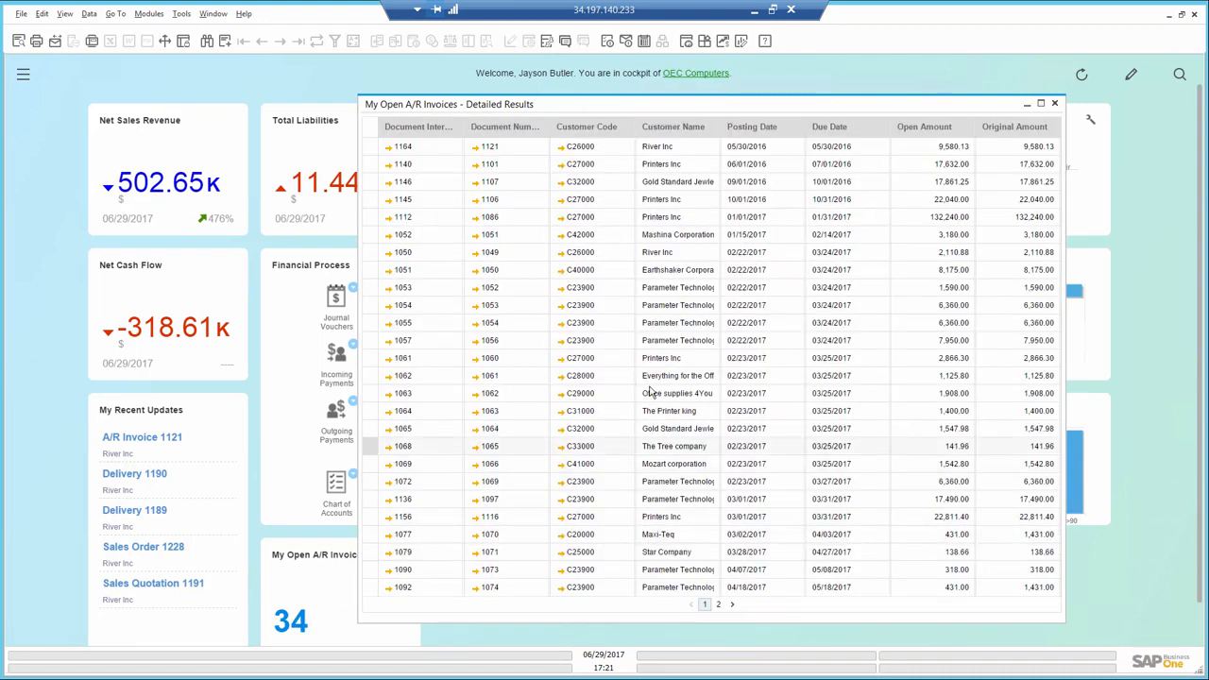
left_click(825, 127)
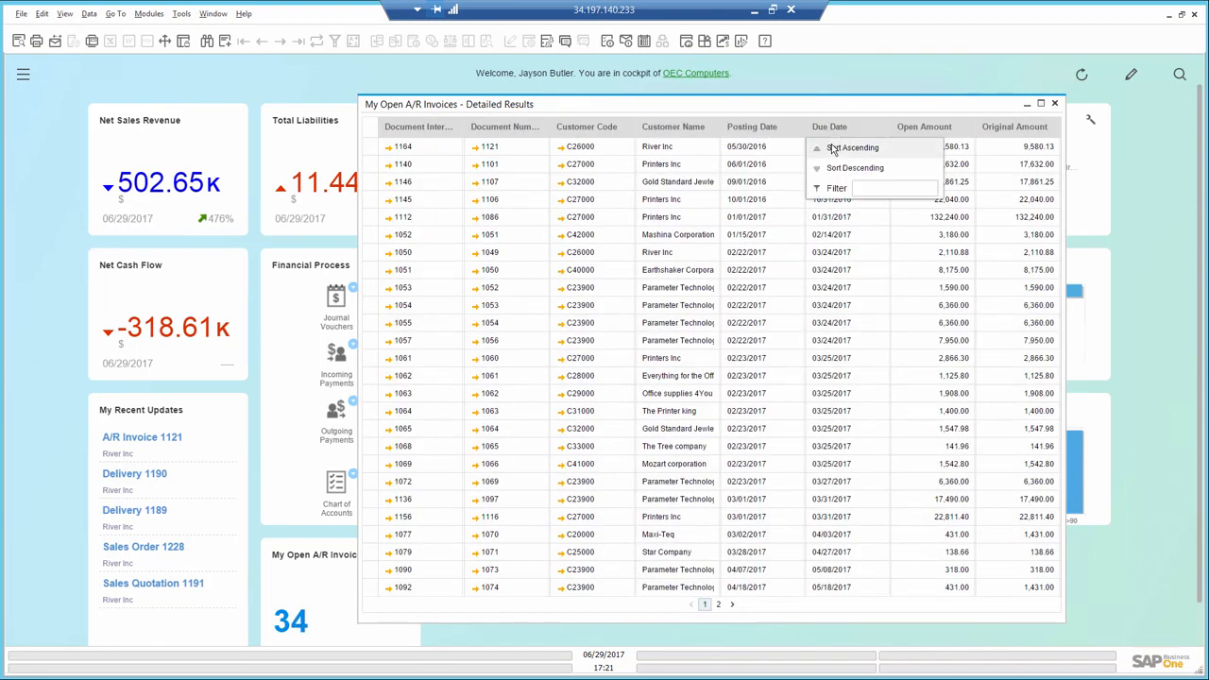
left_click(833, 149)
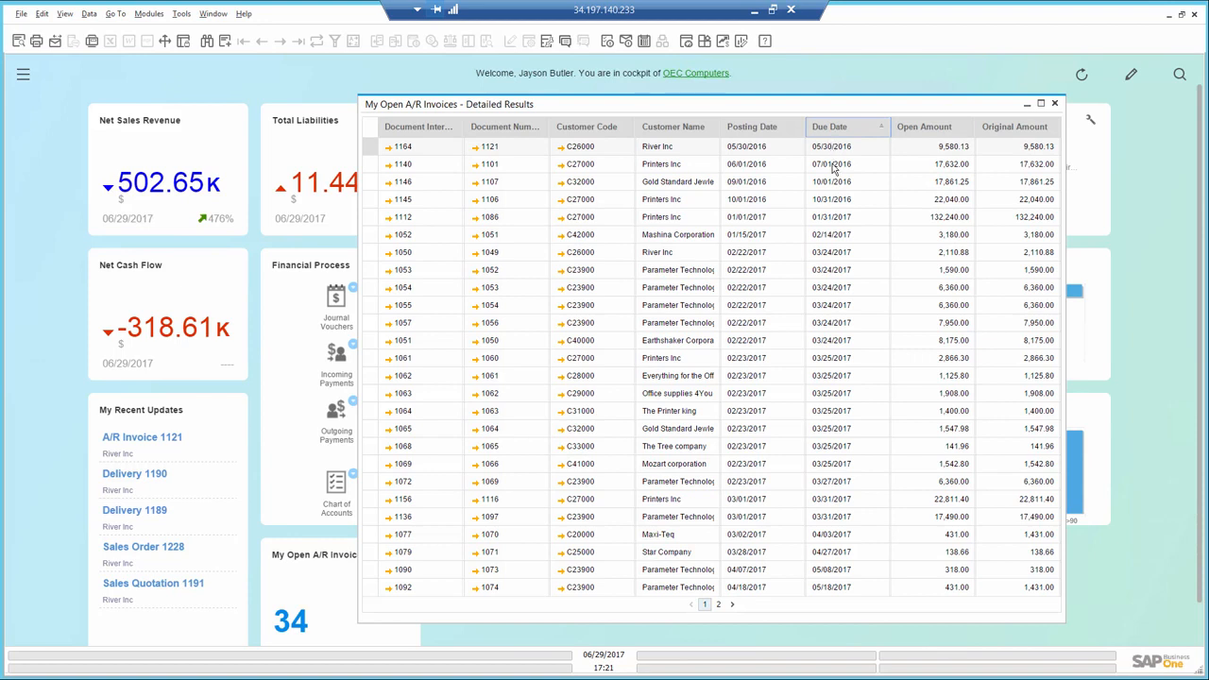
- Open the River Inc A/R invoice with the earliest due date and display its relationship map
left_click(391, 151)
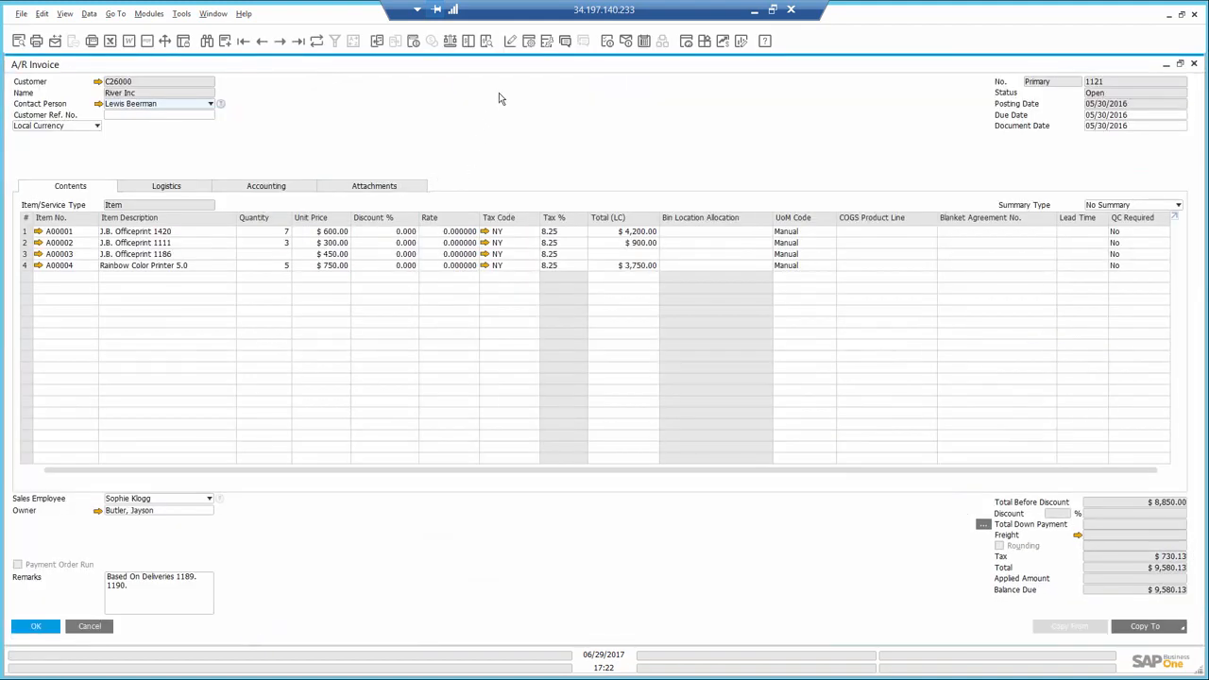
right_click(501, 99)
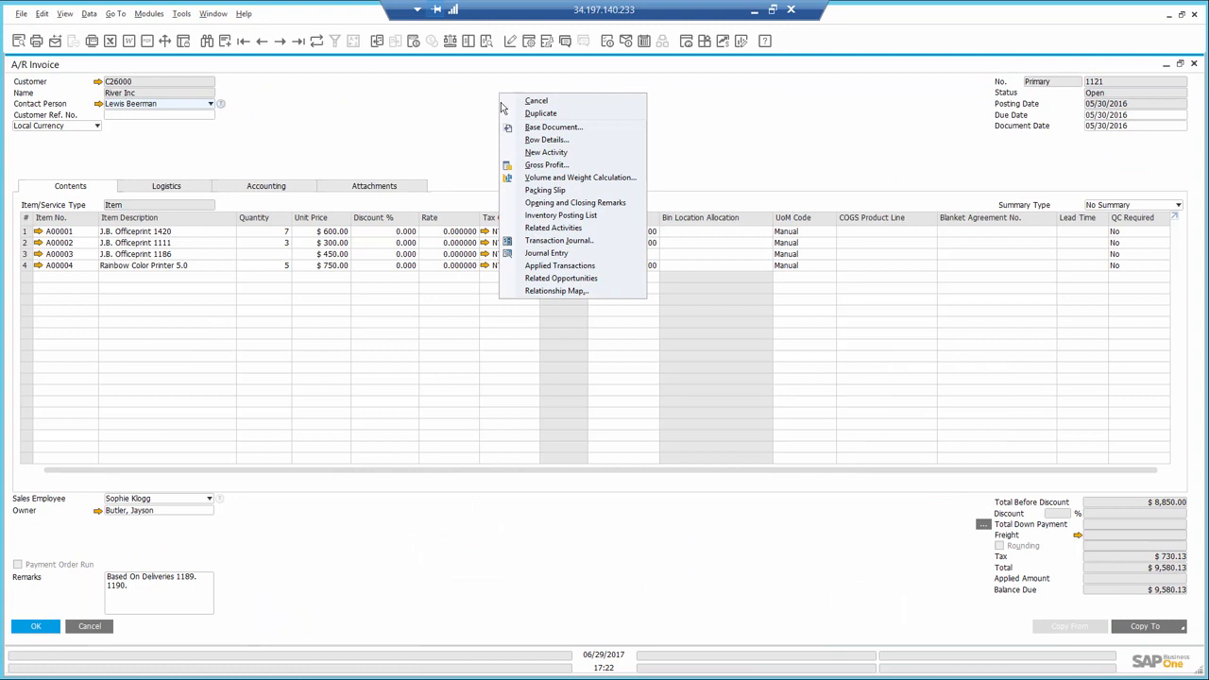
left_click(545, 291)
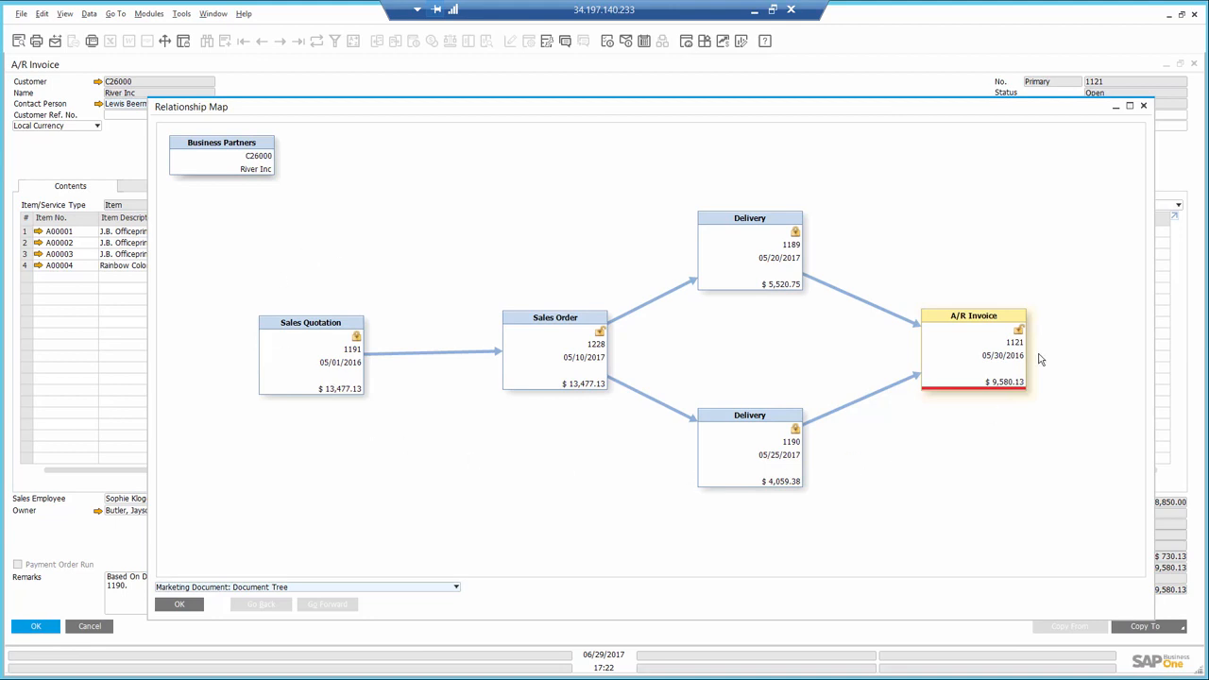
- Inspect the J.B. Officeprint 1186 line in the sales order linked on the relationship map, and return to the invoice
double_click(571, 348)
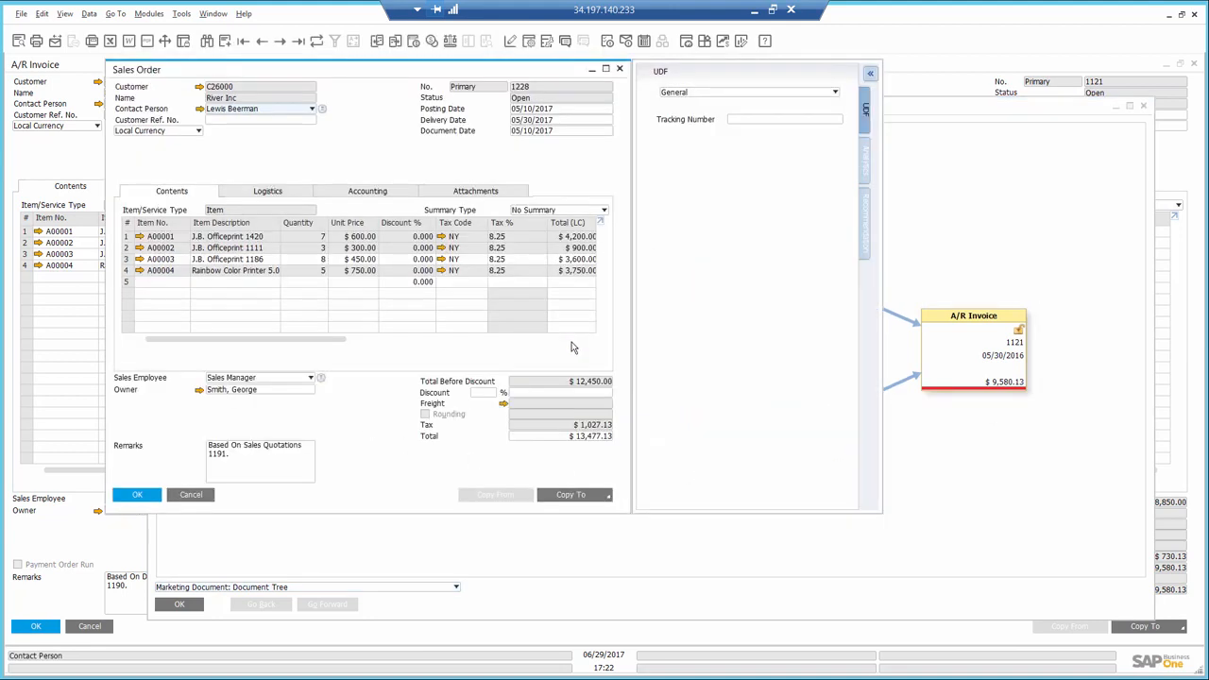
left_click(127, 260)
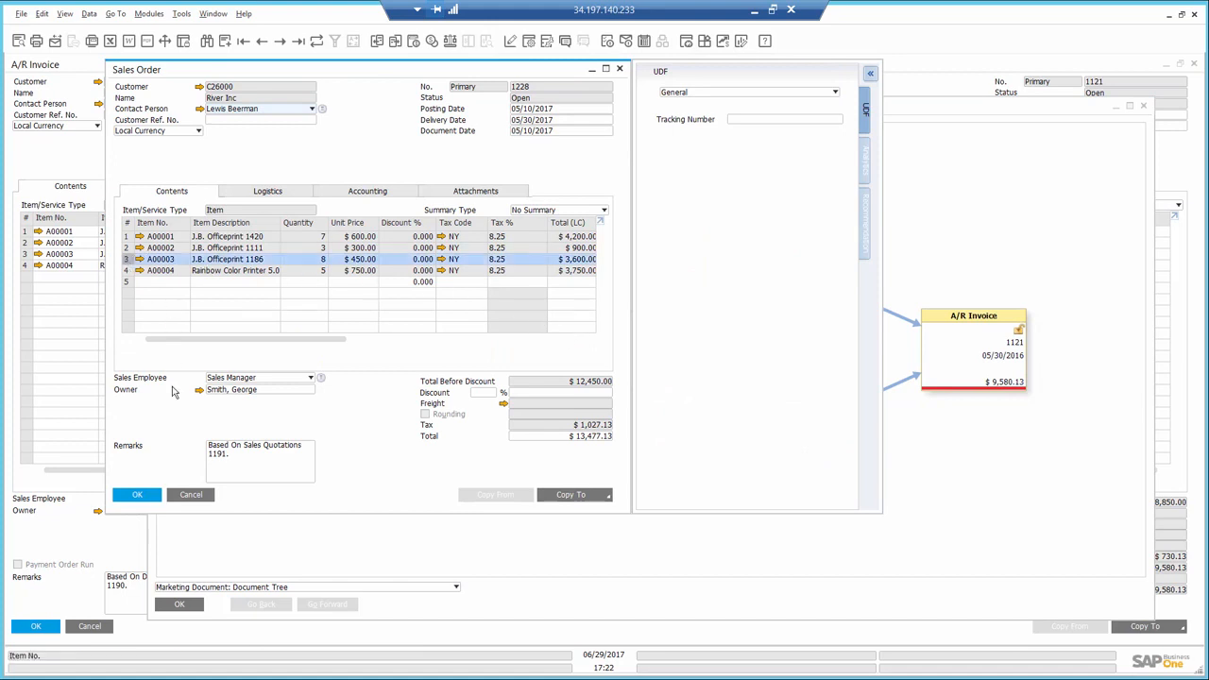
left_click(191, 494)
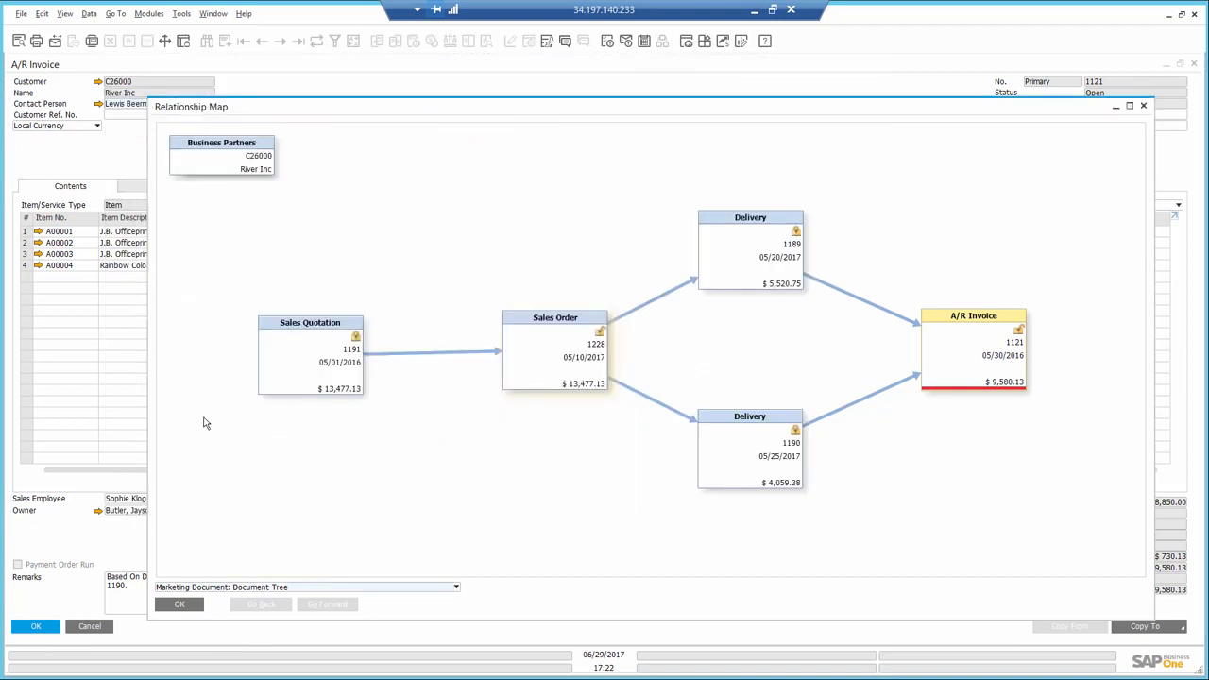
left_click(180, 605)
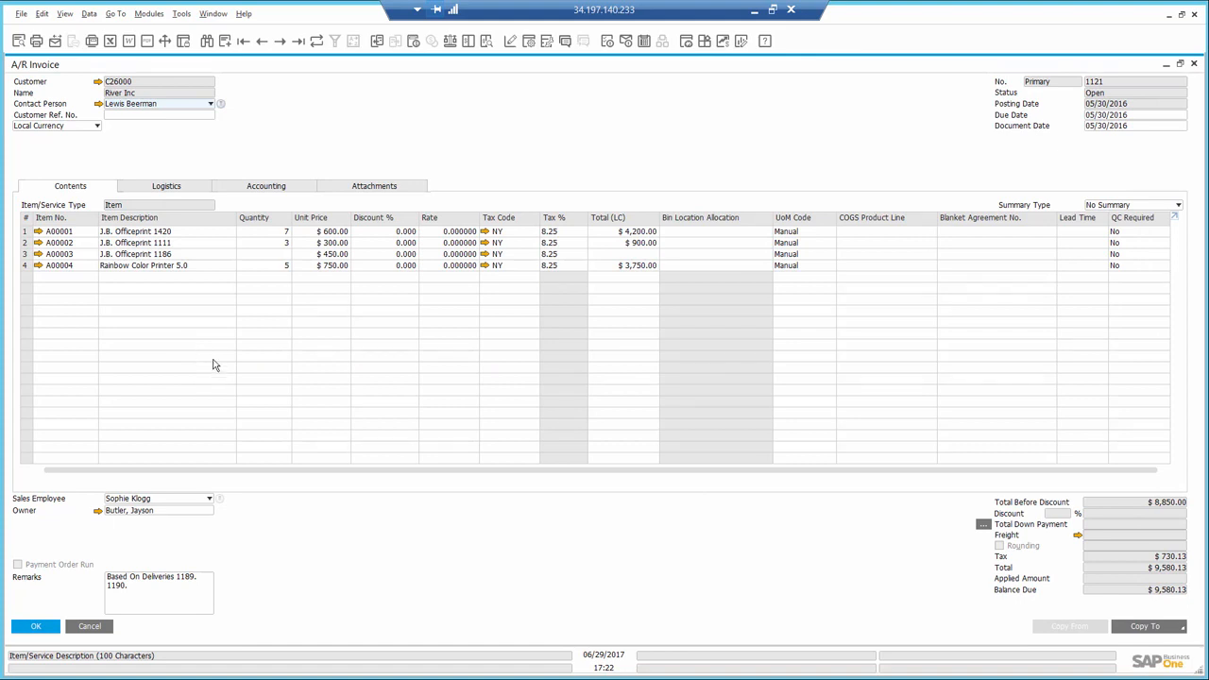
- Open a live collaboration conversation with the colleague in charge of follow-up and write "please follow up on this open invoice"
left_click(565, 43)
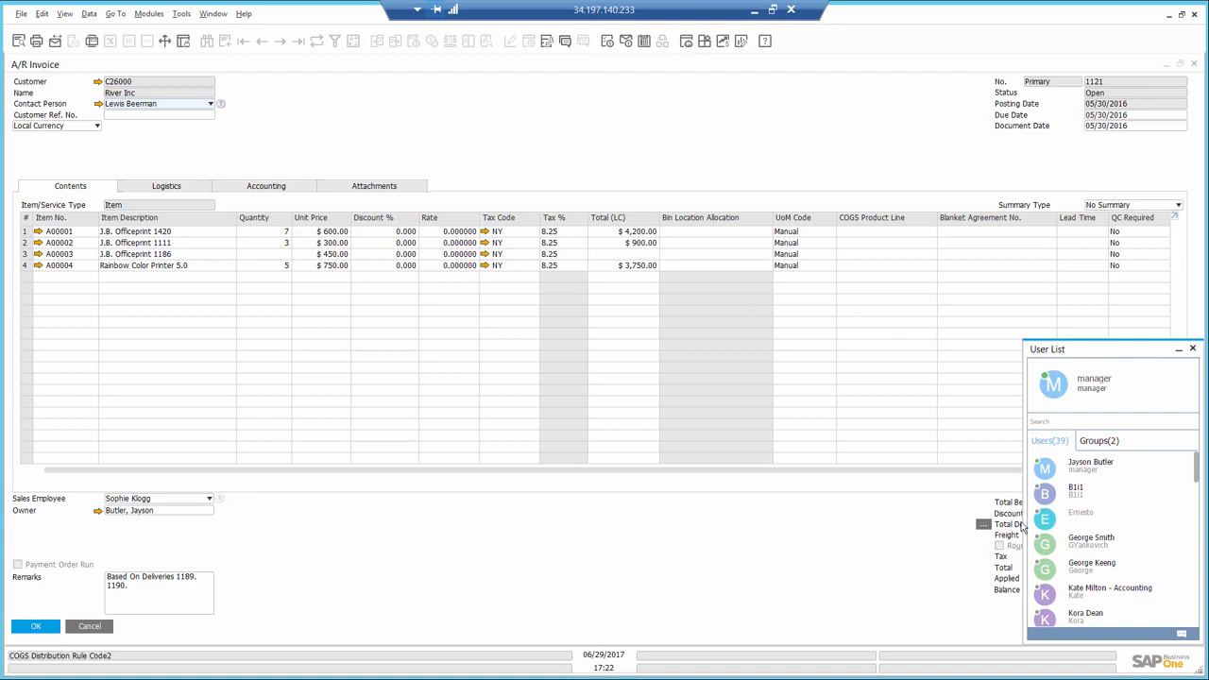
double_click(1087, 543)
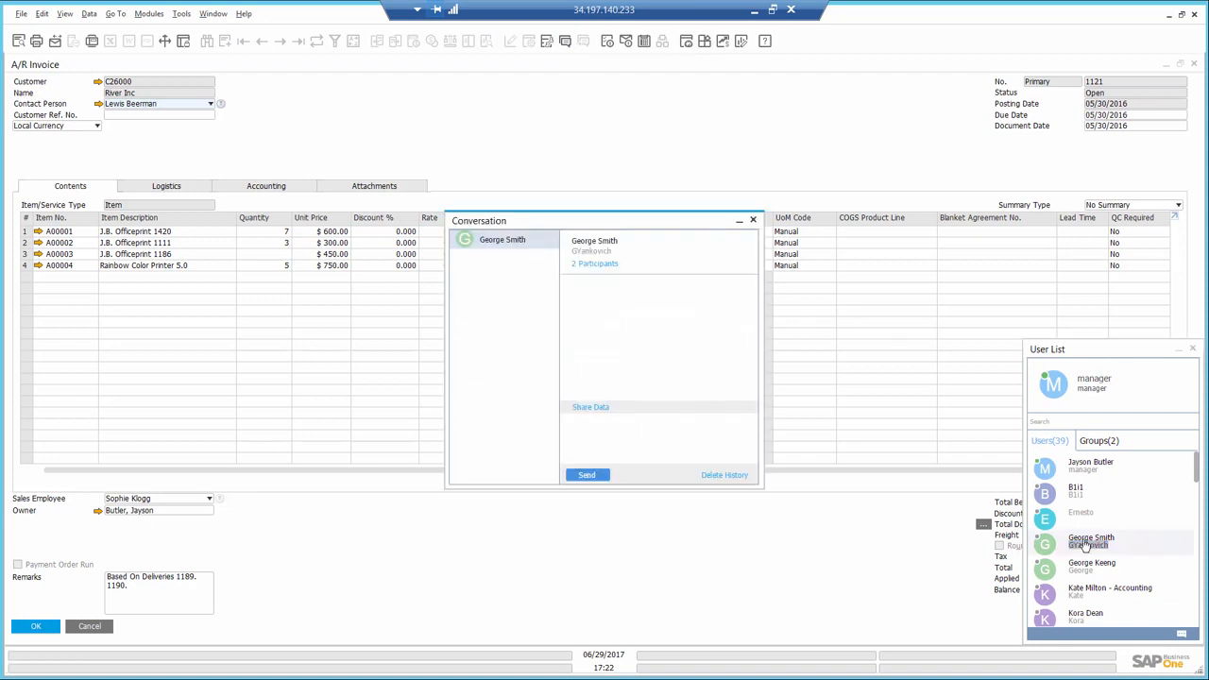
left_click(633, 428)
type("pl")
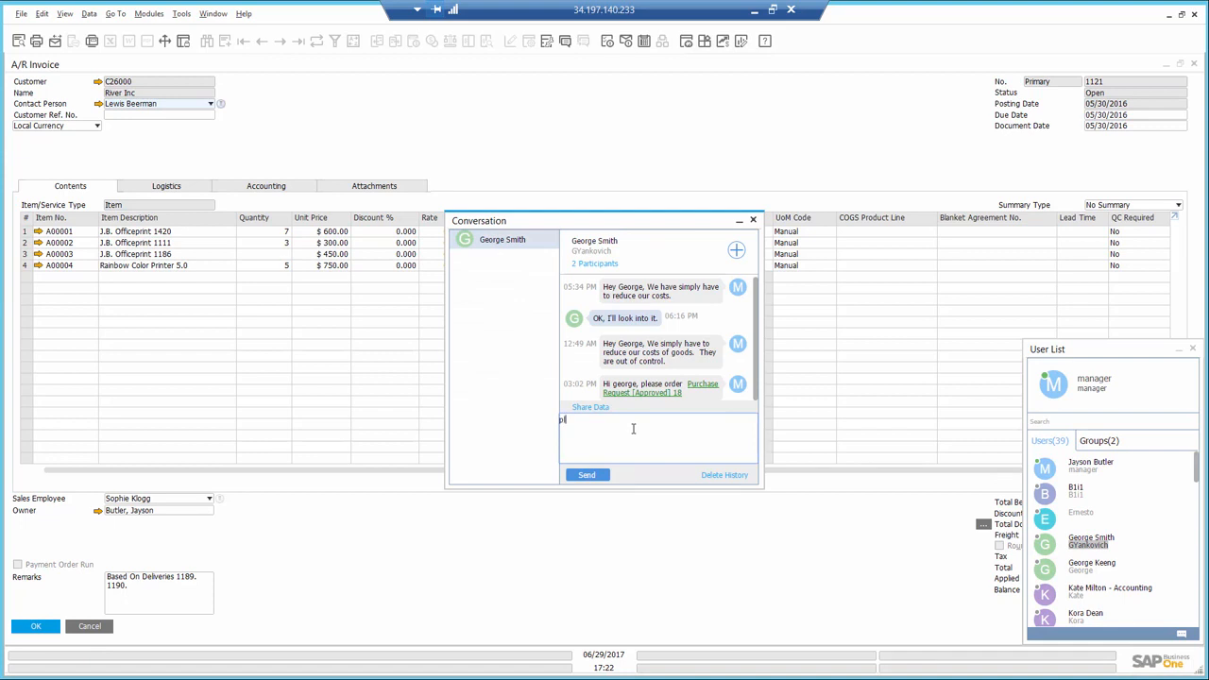
type("ease follow up on this open invoice")
- Share the open River Inc A/R invoice in the conversation with the colleague
left_click(384, 143)
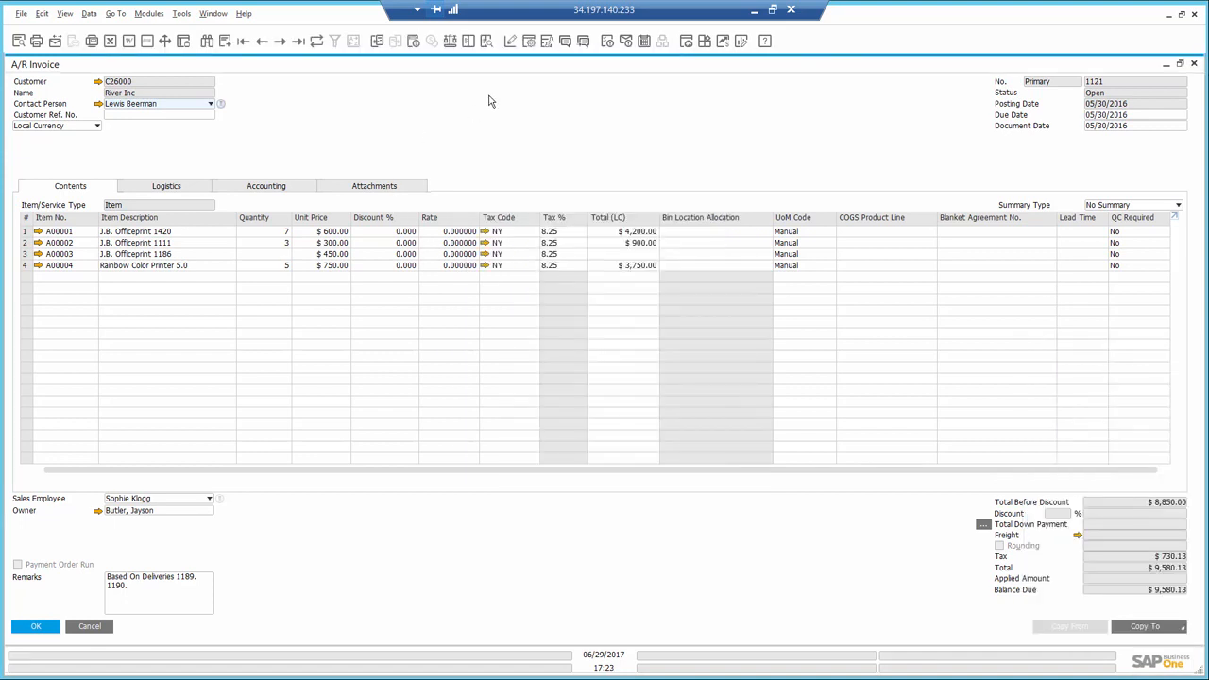
left_click(584, 44)
left_click(719, 423)
- Close the open windows to return to the cockpit, and run the customer receivables aging report with the default selection criteria
left_click(214, 14)
left_click(238, 46)
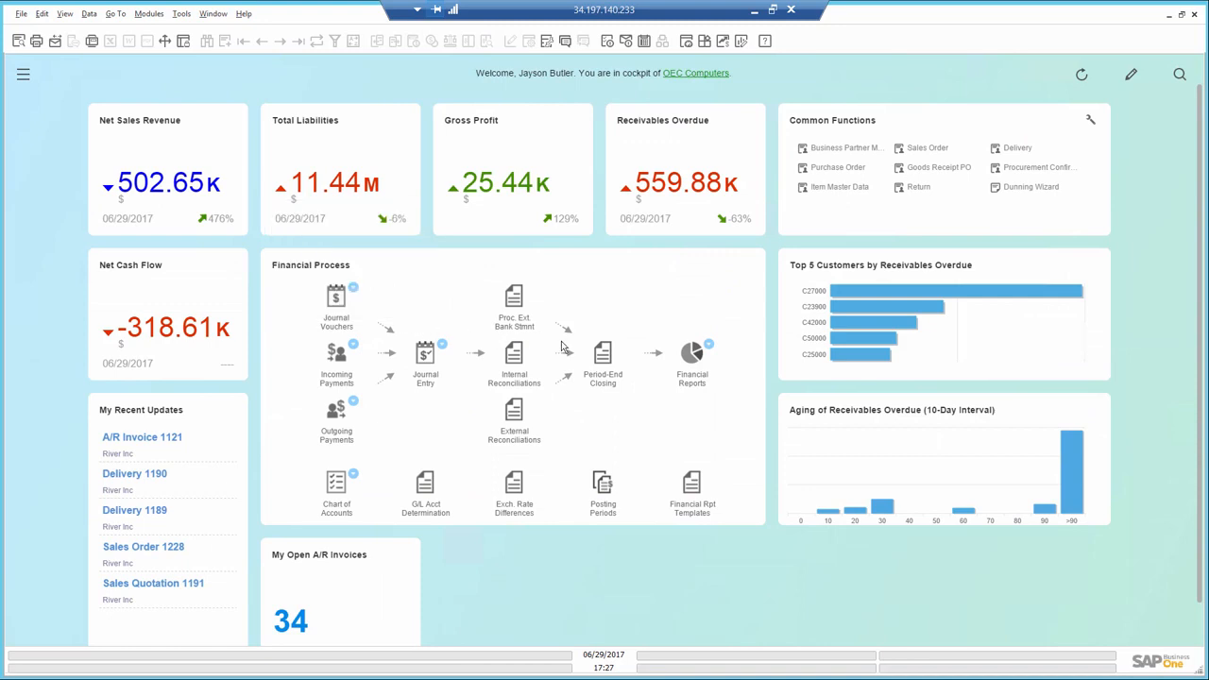
mouse_move(714, 350)
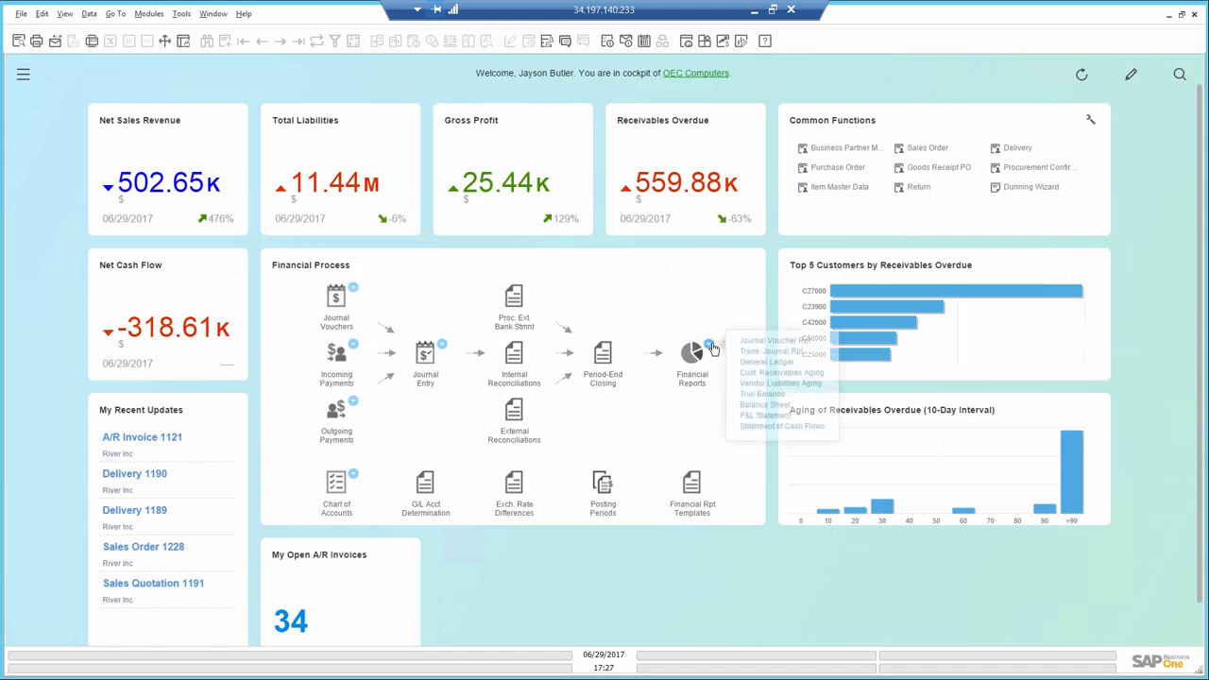
left_click(756, 376)
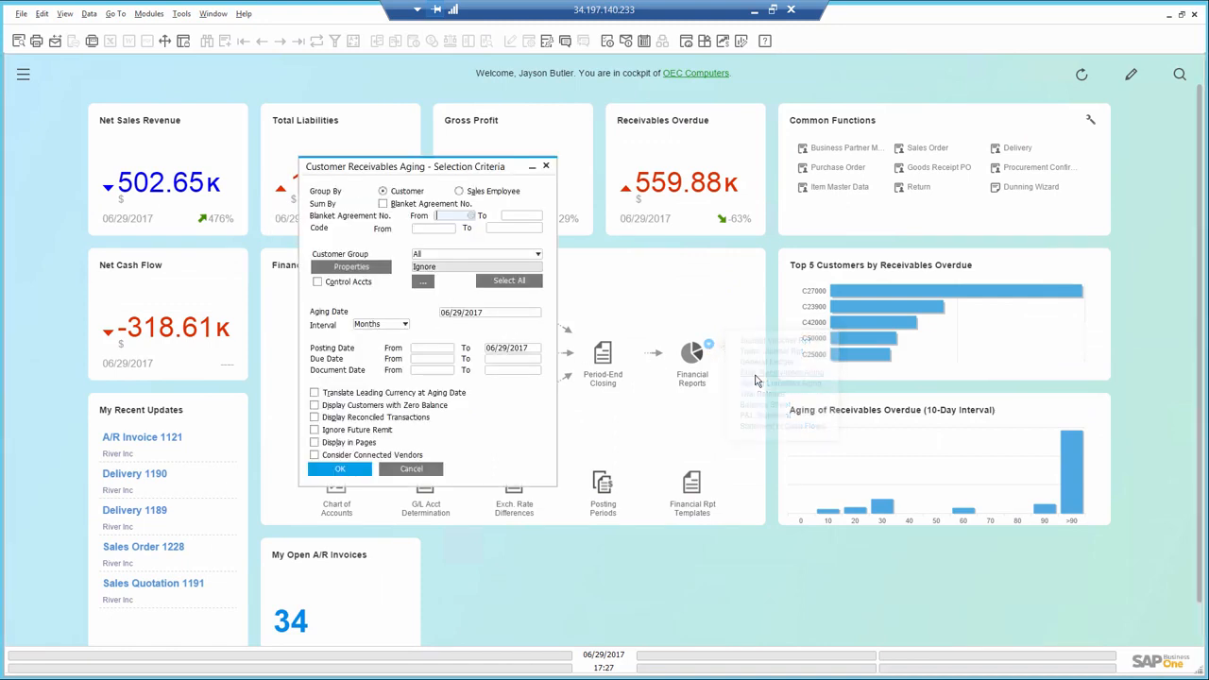
left_click(342, 470)
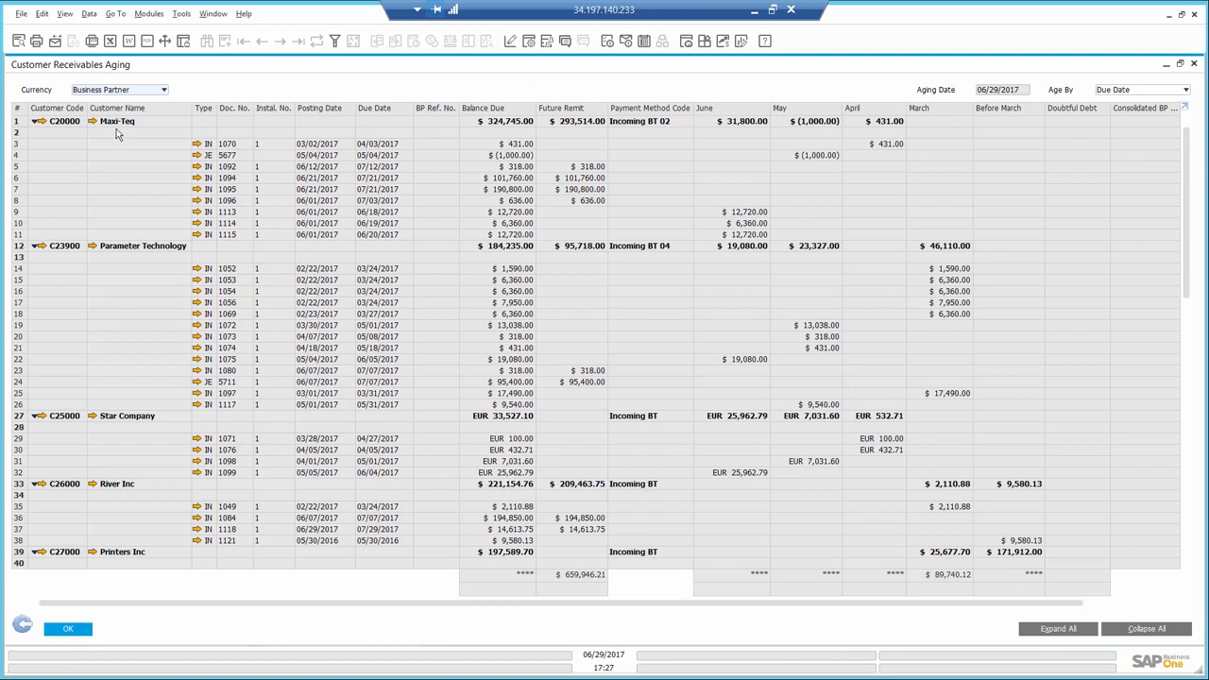
- Preview the customer statement for Maxi-Teq from the aging report, review it down to the aging totals, and close the preview
left_click(17, 123)
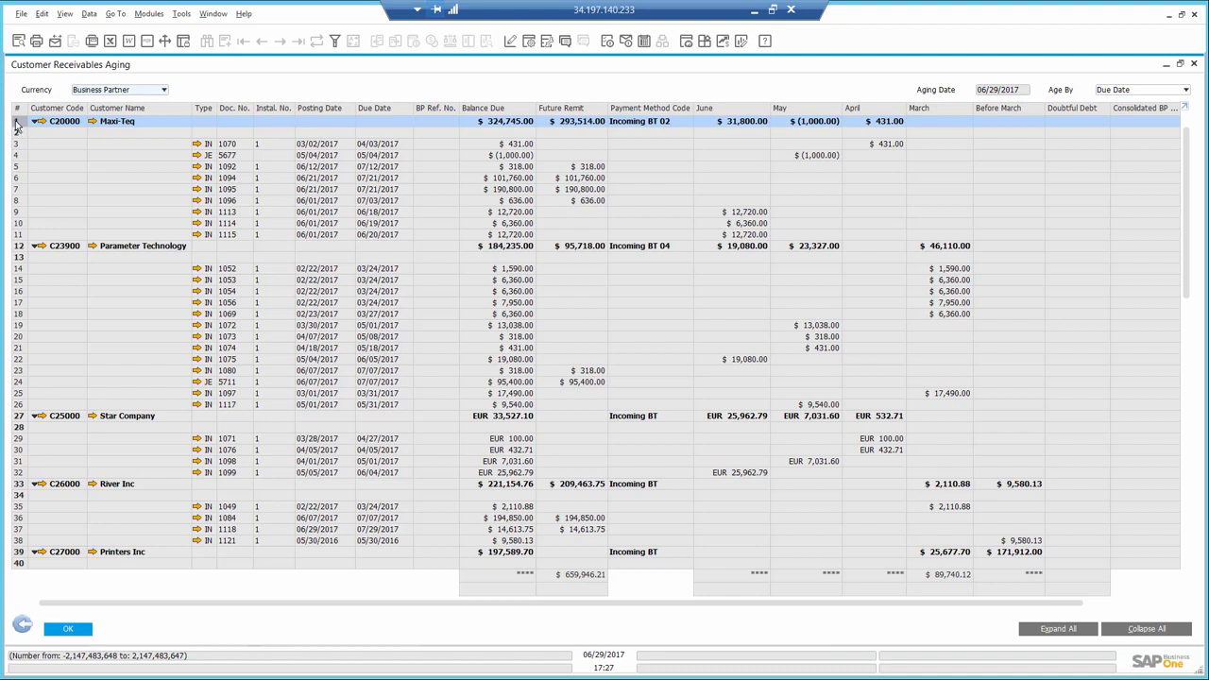
left_click(17, 41)
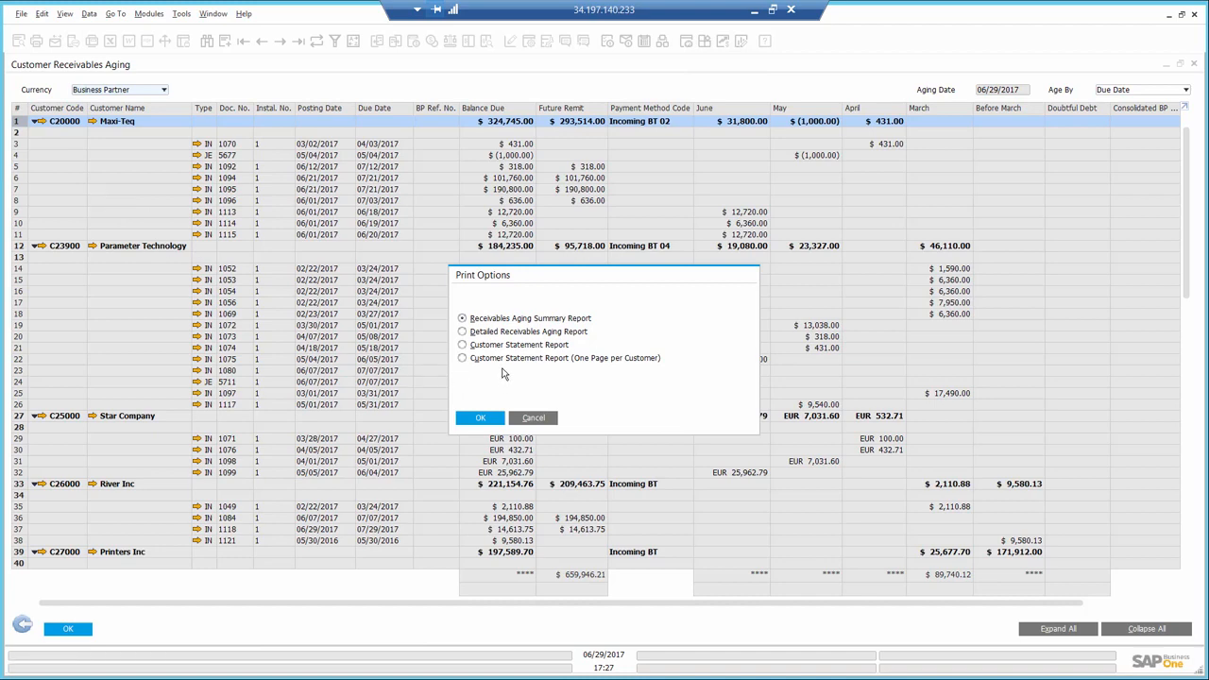
left_click(482, 417)
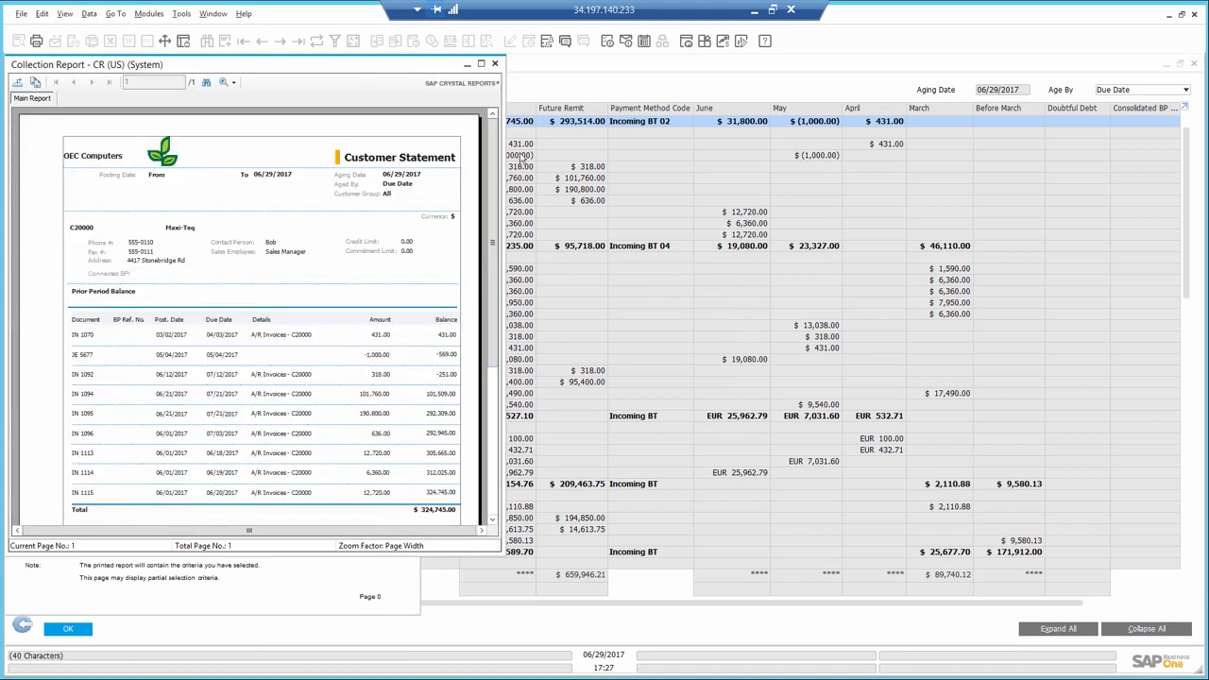
left_click(480, 63)
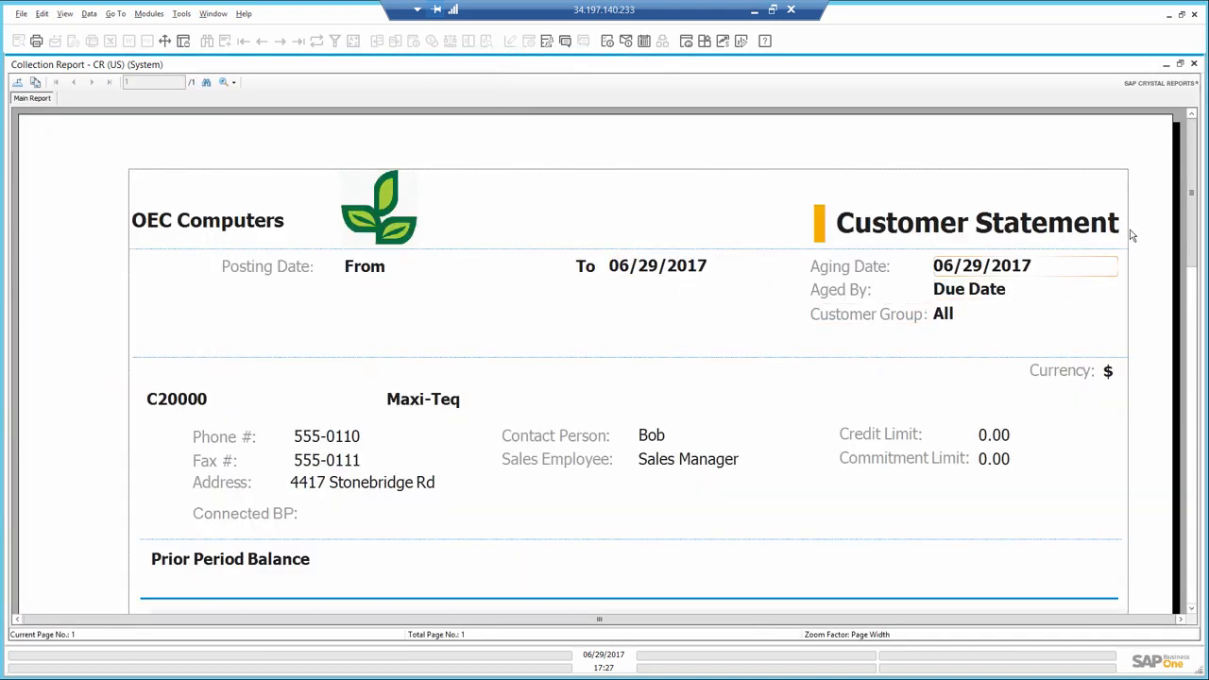
left_click_drag(1192, 184, 1198, 498)
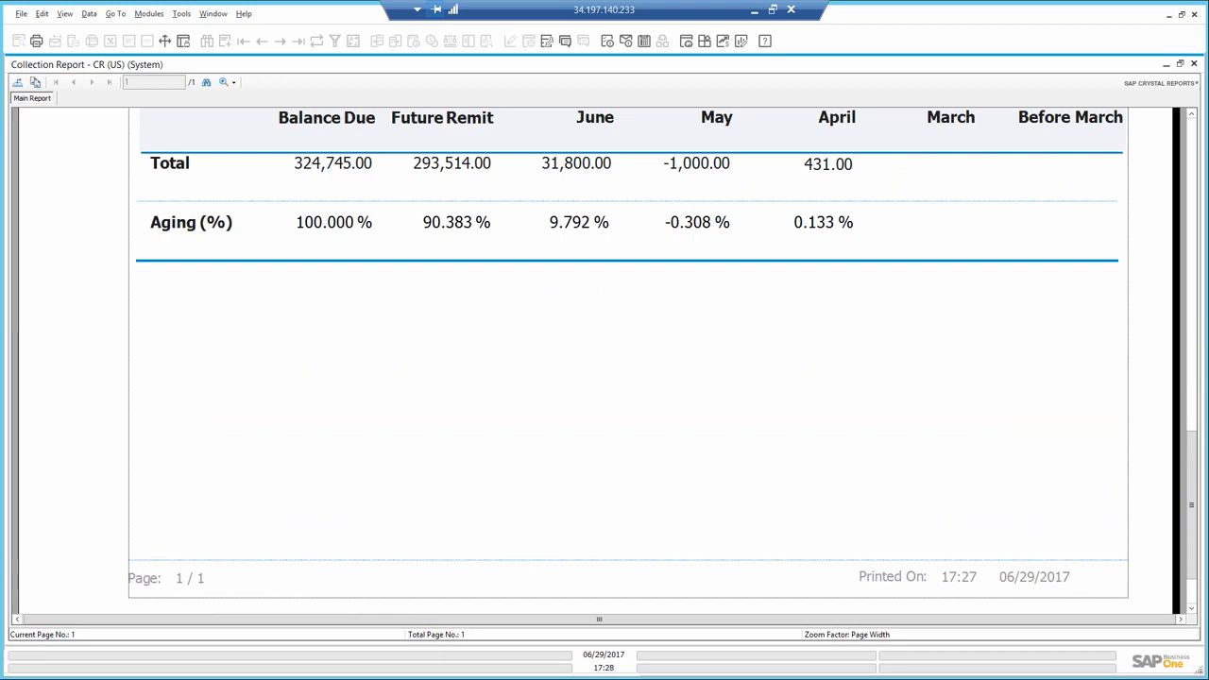
left_click(1194, 65)
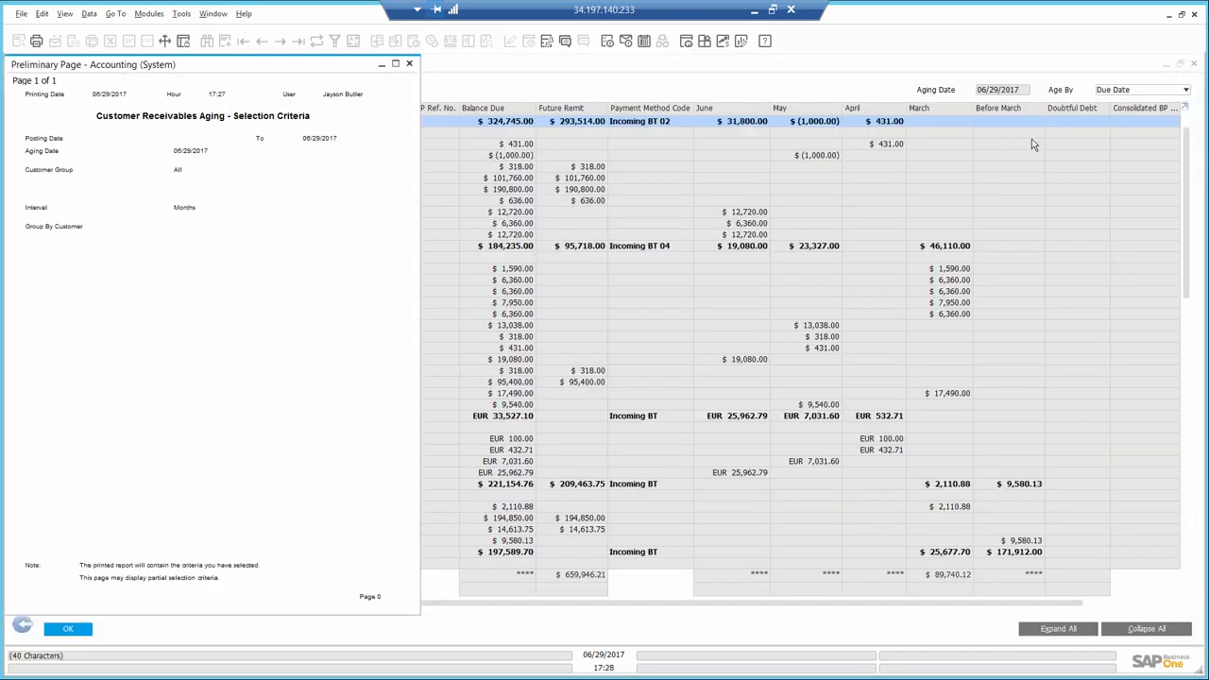
left_click(410, 64)
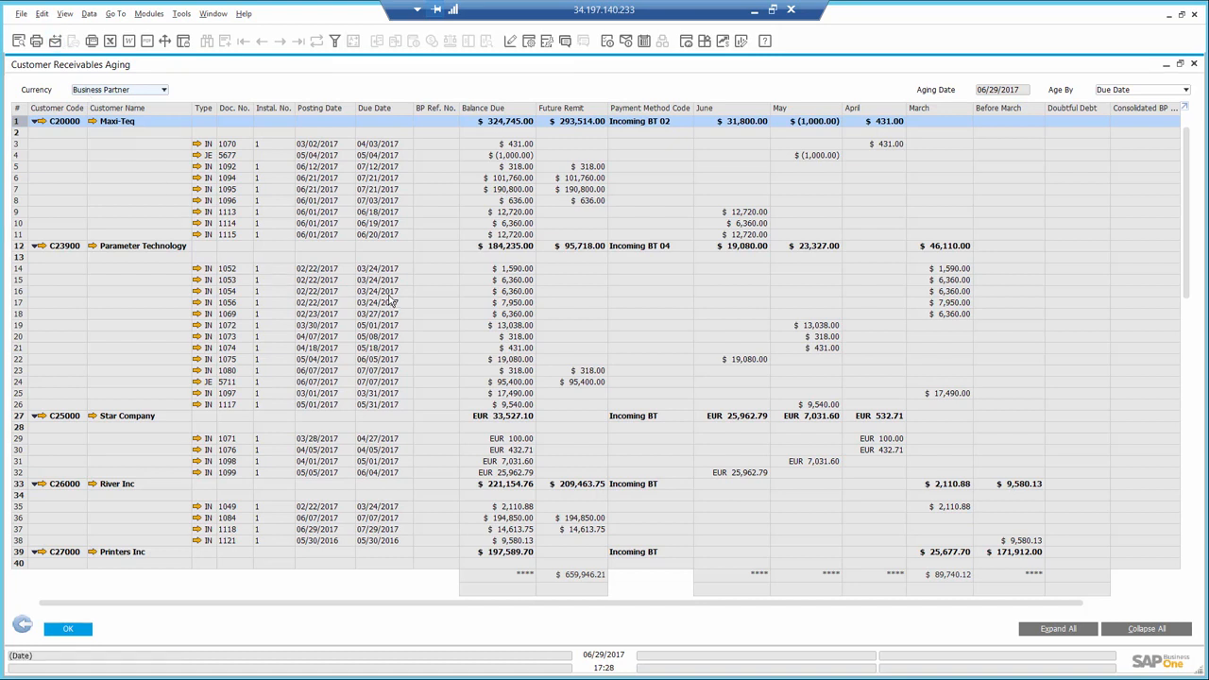
- E-mail the Maxi-Teq receivables document to the contact who is CEO and purchasing manager, with the subject "open debt"
left_click(432, 399)
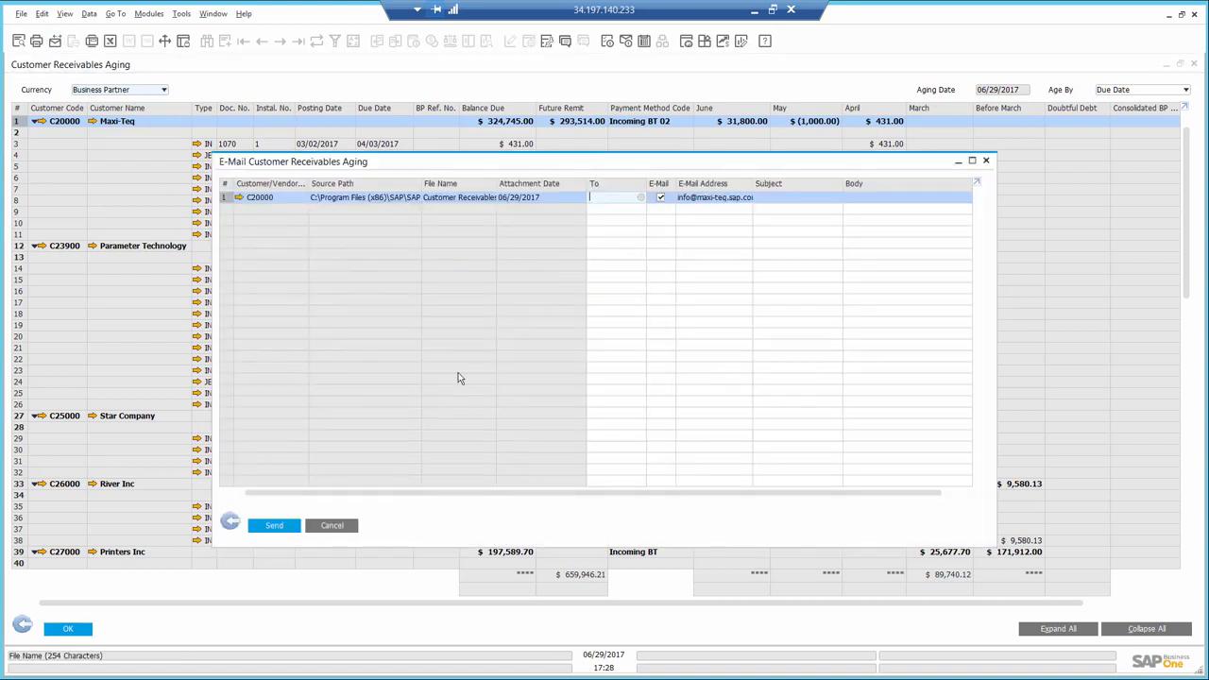
left_click(640, 202)
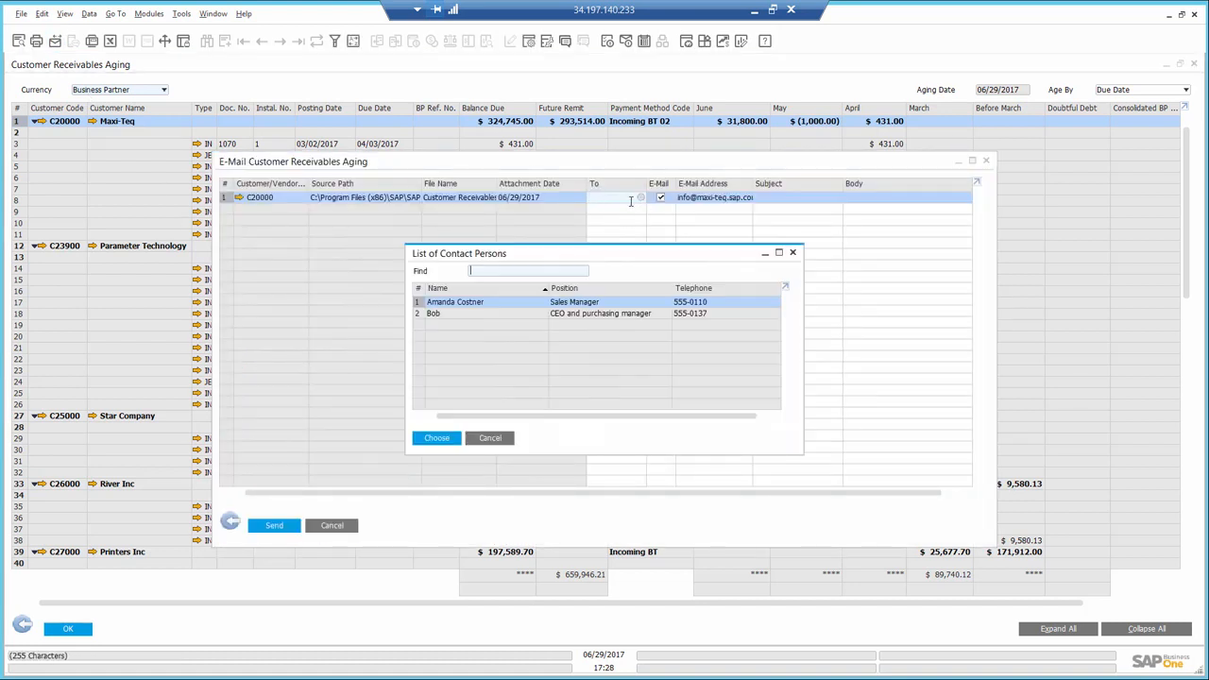
double_click(531, 314)
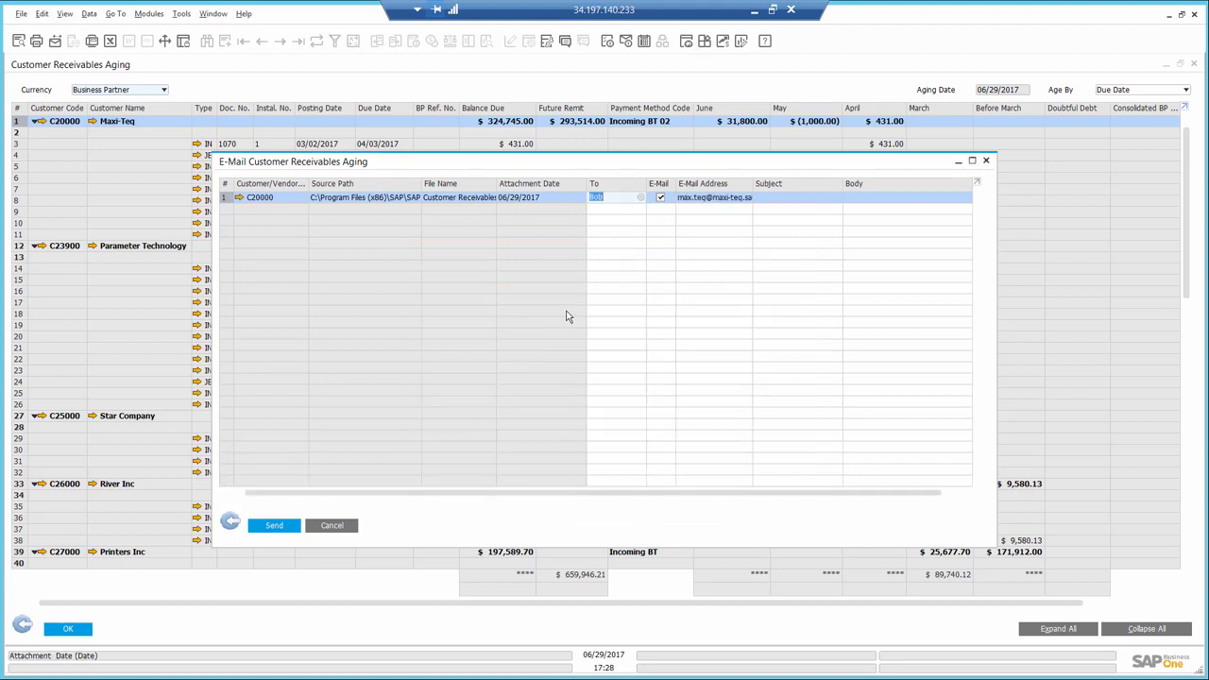
left_click(789, 199)
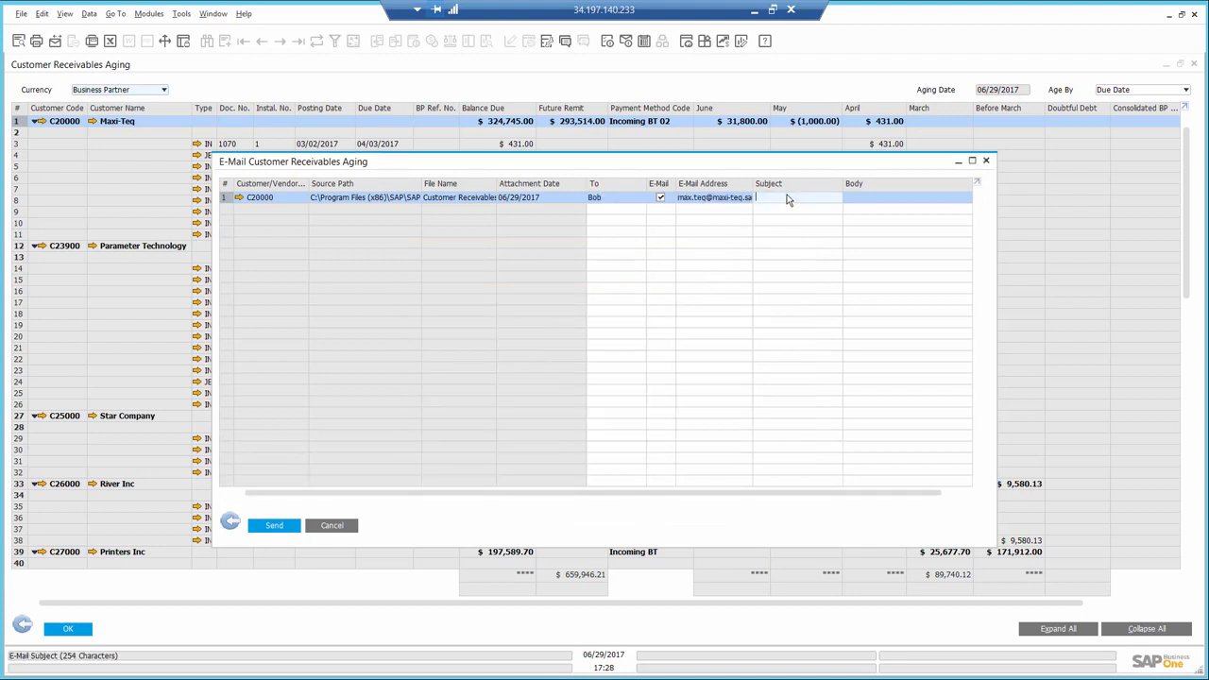
type("open debt")
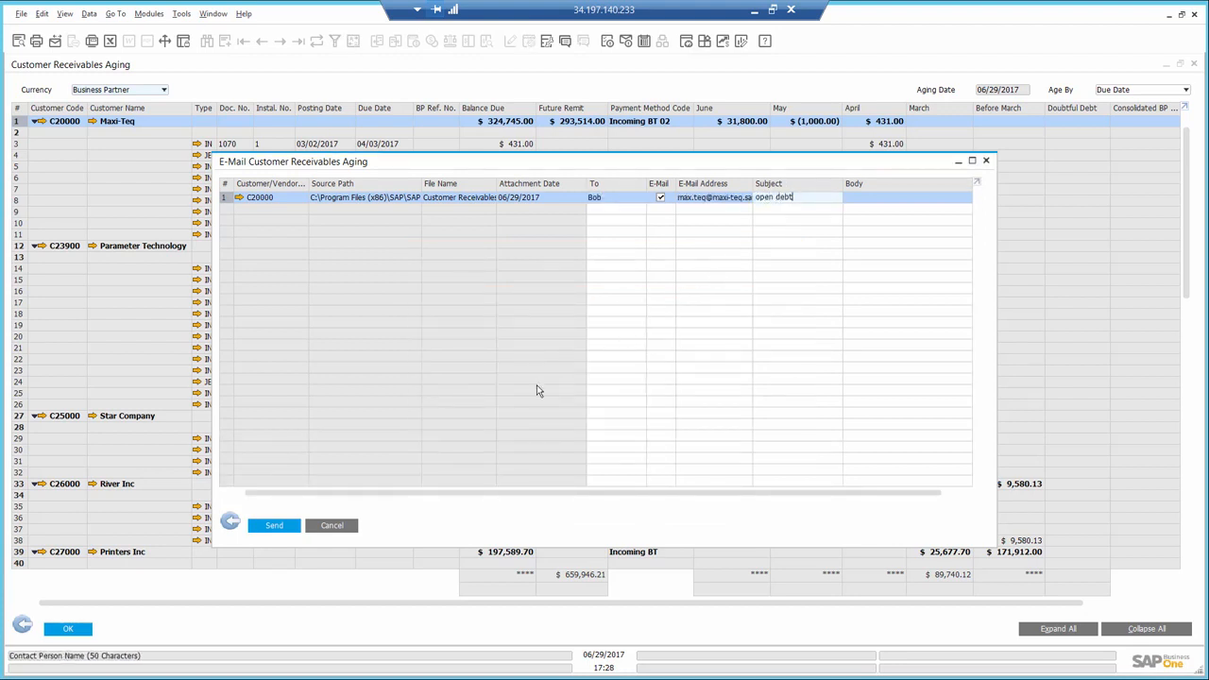
left_click(274, 528)
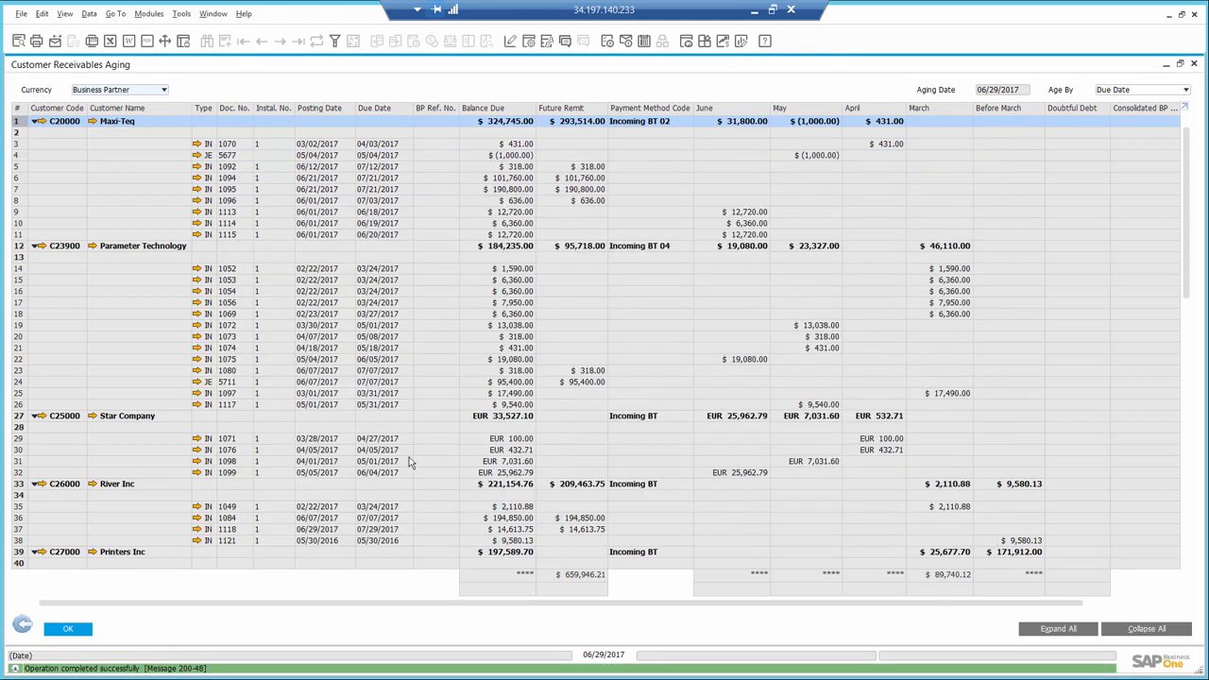
- Locate Mashina Corporation's overdue balance in the aging report, and close the report and its selection criteria
left_click_drag(1188, 215, 1187, 501)
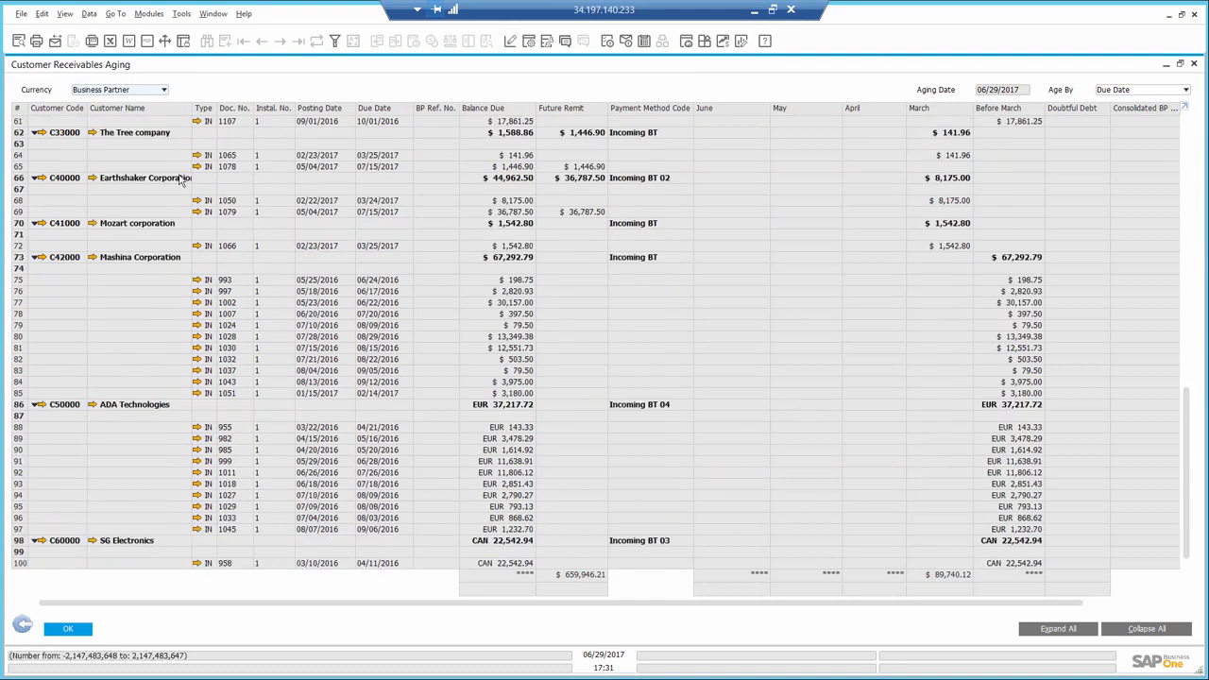
left_click(18, 259)
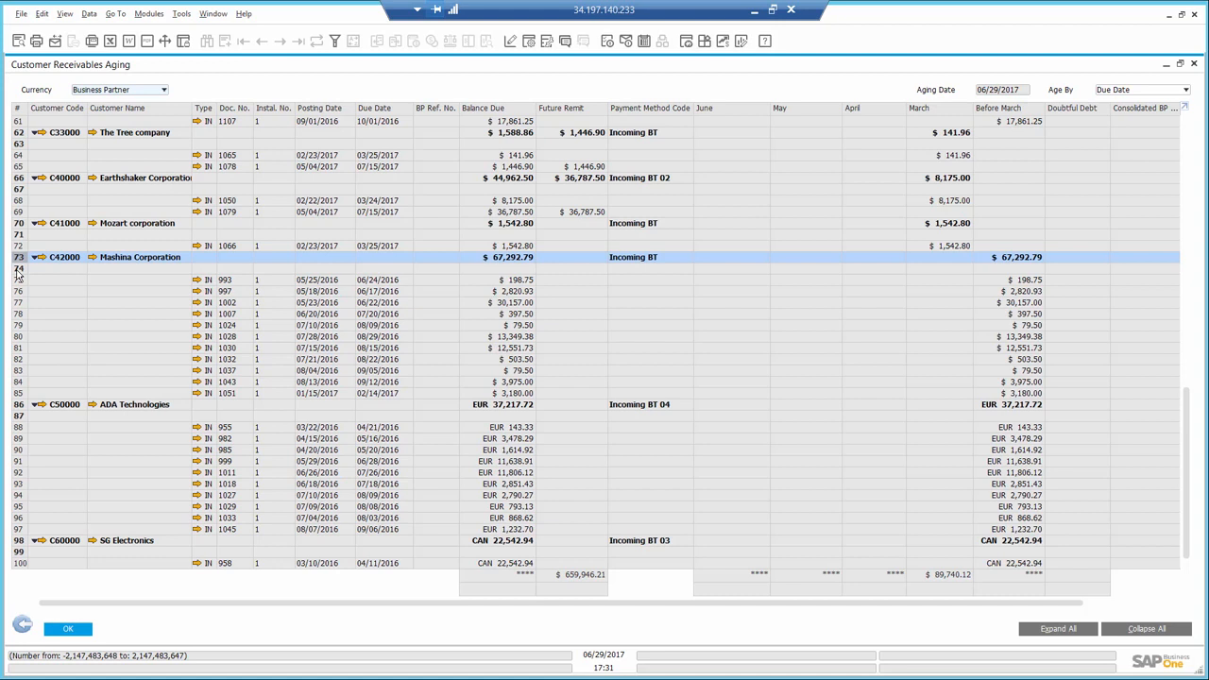
left_click(1195, 67)
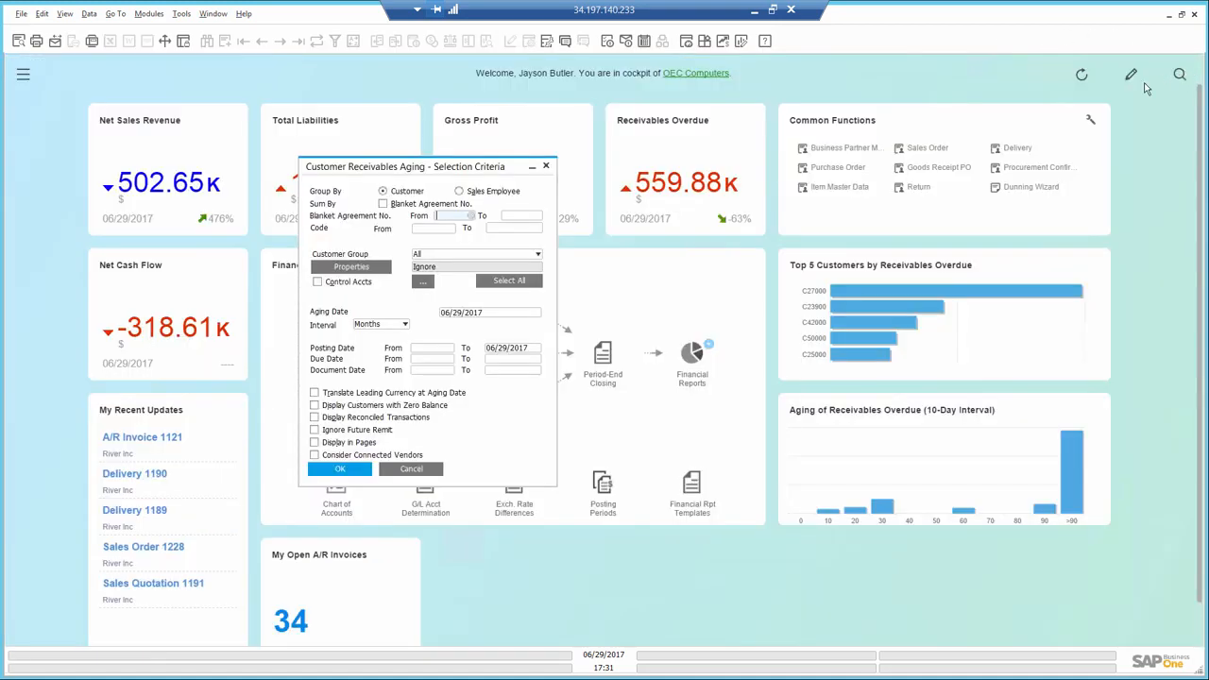
left_click(552, 169)
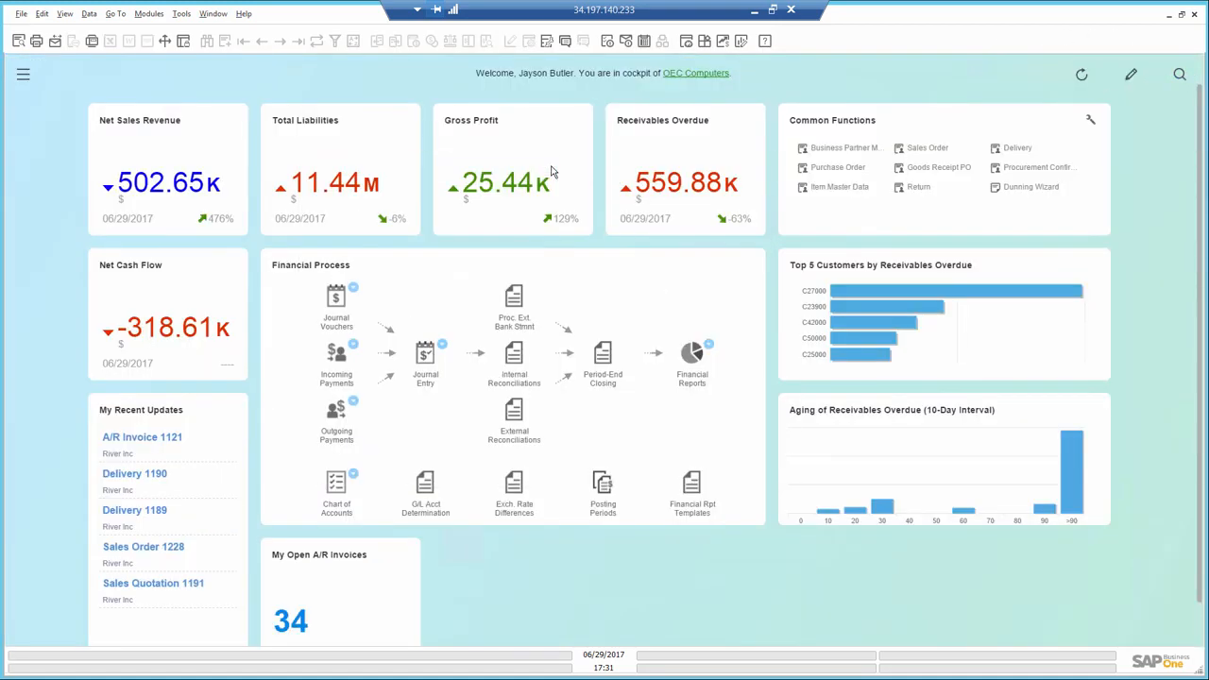
- Start a new dunning run in the Dunning Wizard, keeping dunning level and dunning term set to All
left_click(1032, 187)
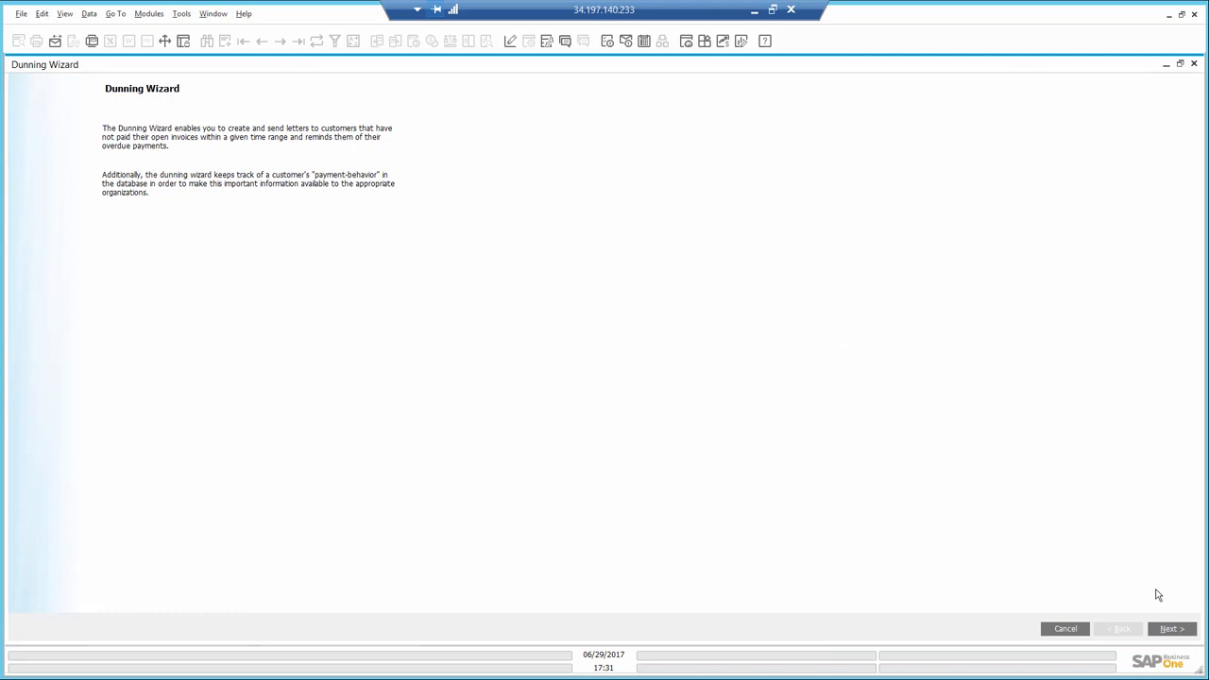
left_click(1172, 630)
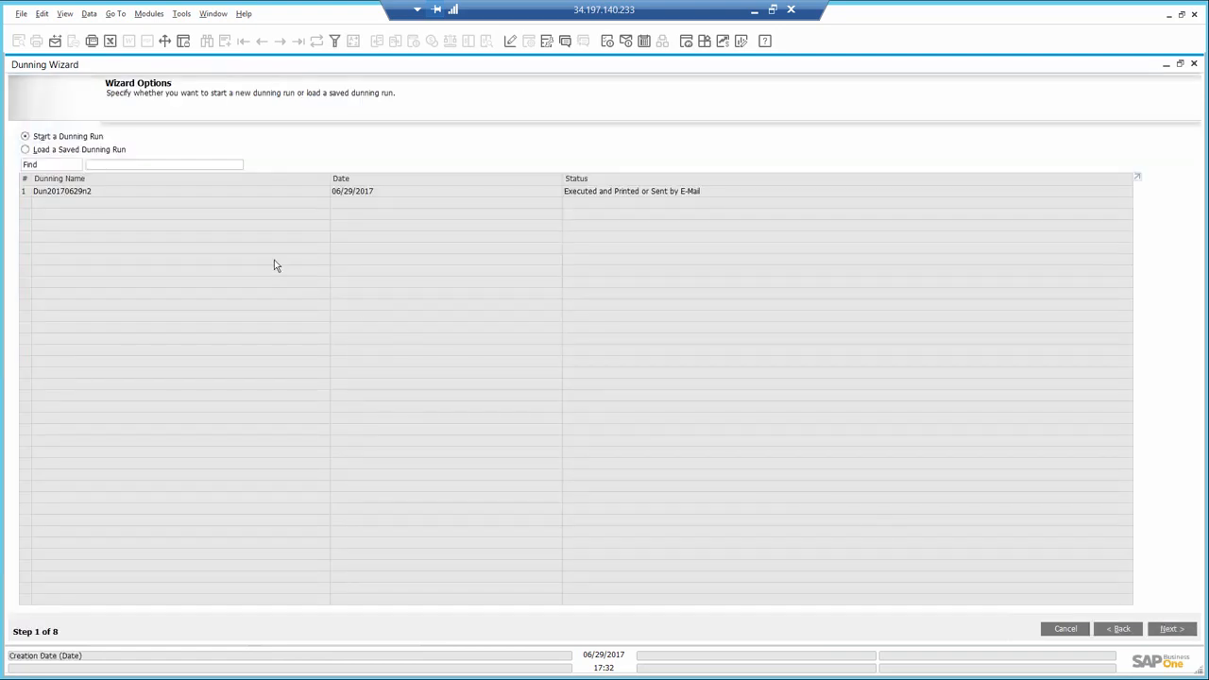
left_click(1171, 629)
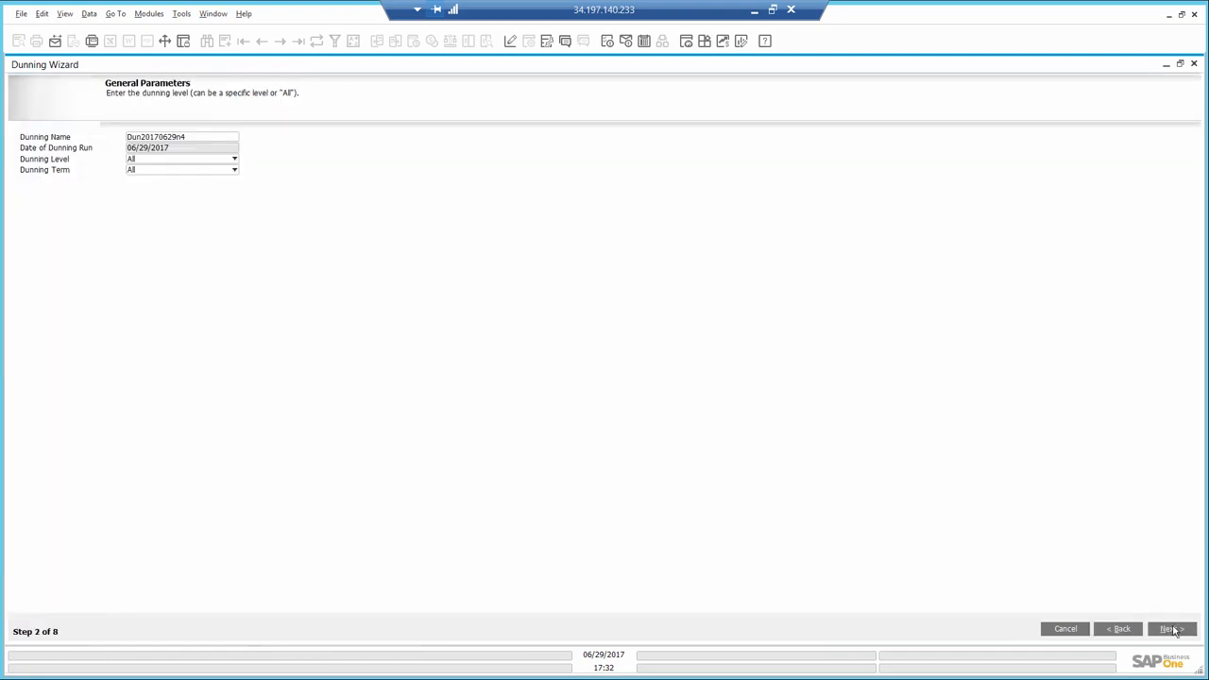
left_click(1172, 629)
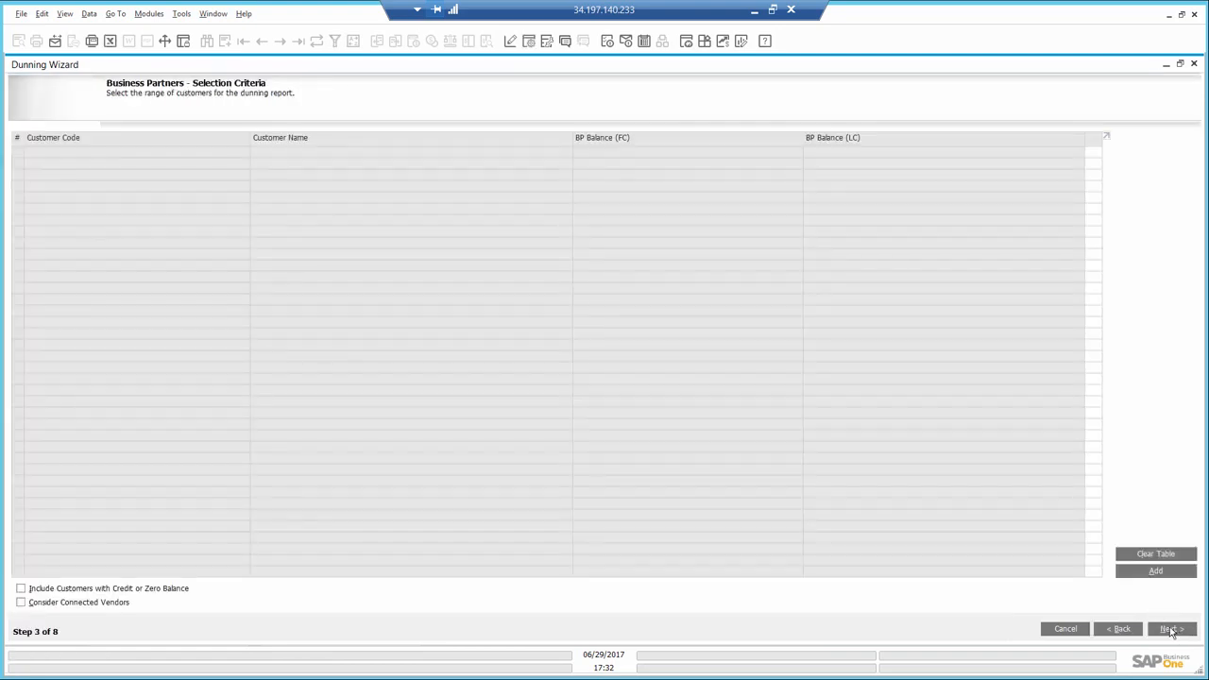
- Add only Mashina Corporation to the dunning run, and generate the recommendation report with the default document parameters
left_click(1144, 571)
left_click(635, 307)
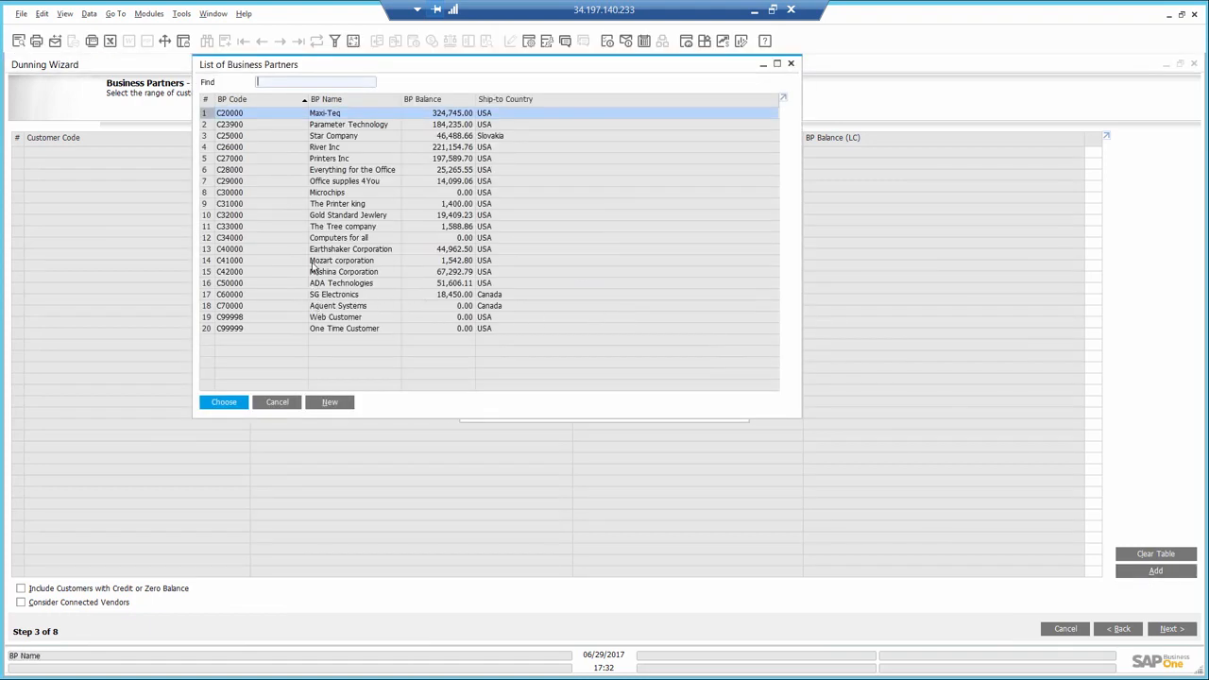
double_click(313, 274)
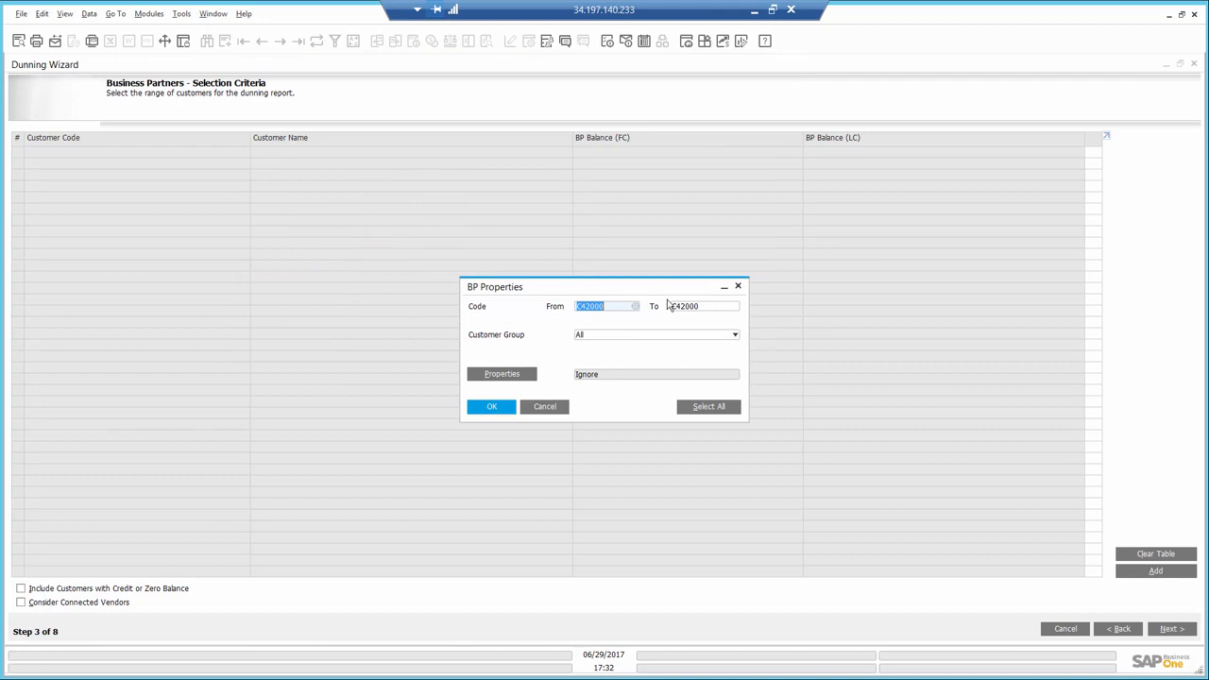
left_click(488, 412)
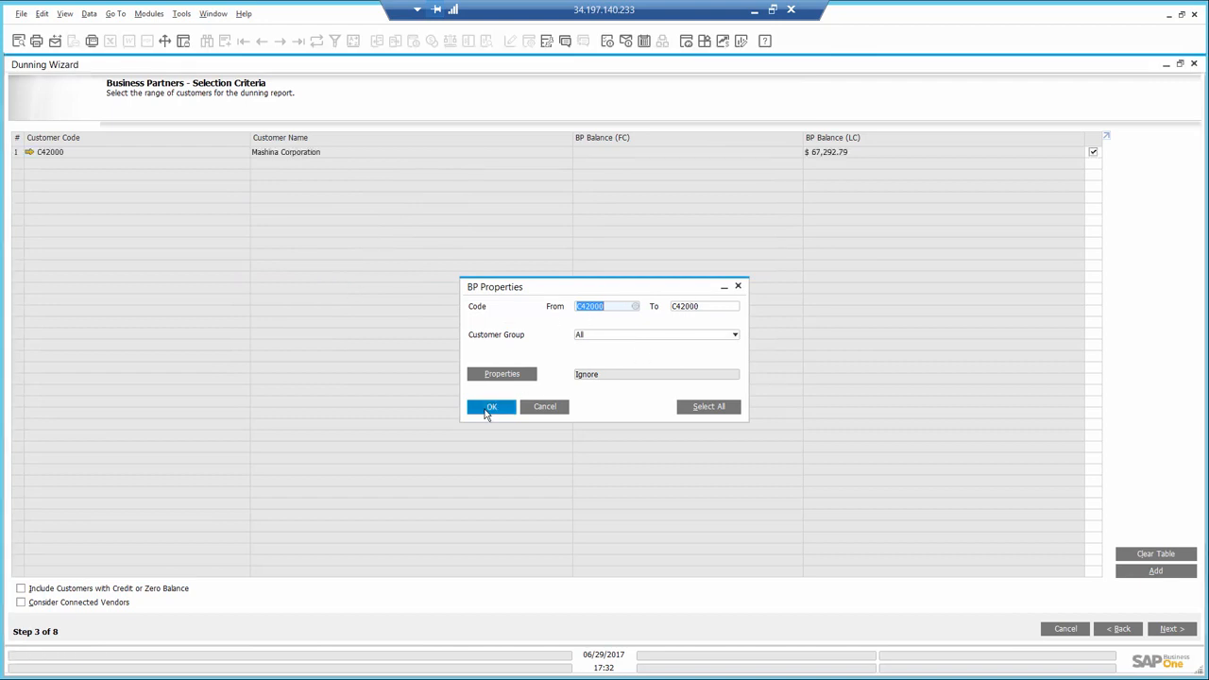
left_click(1181, 632)
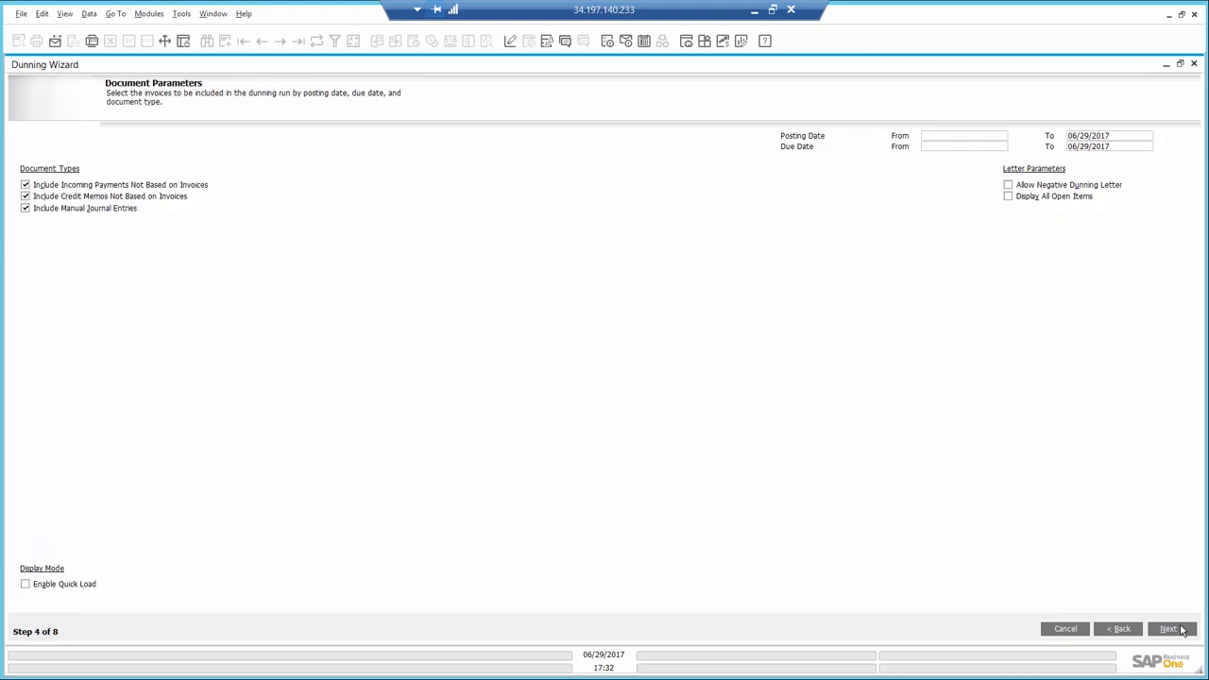
left_click(1181, 631)
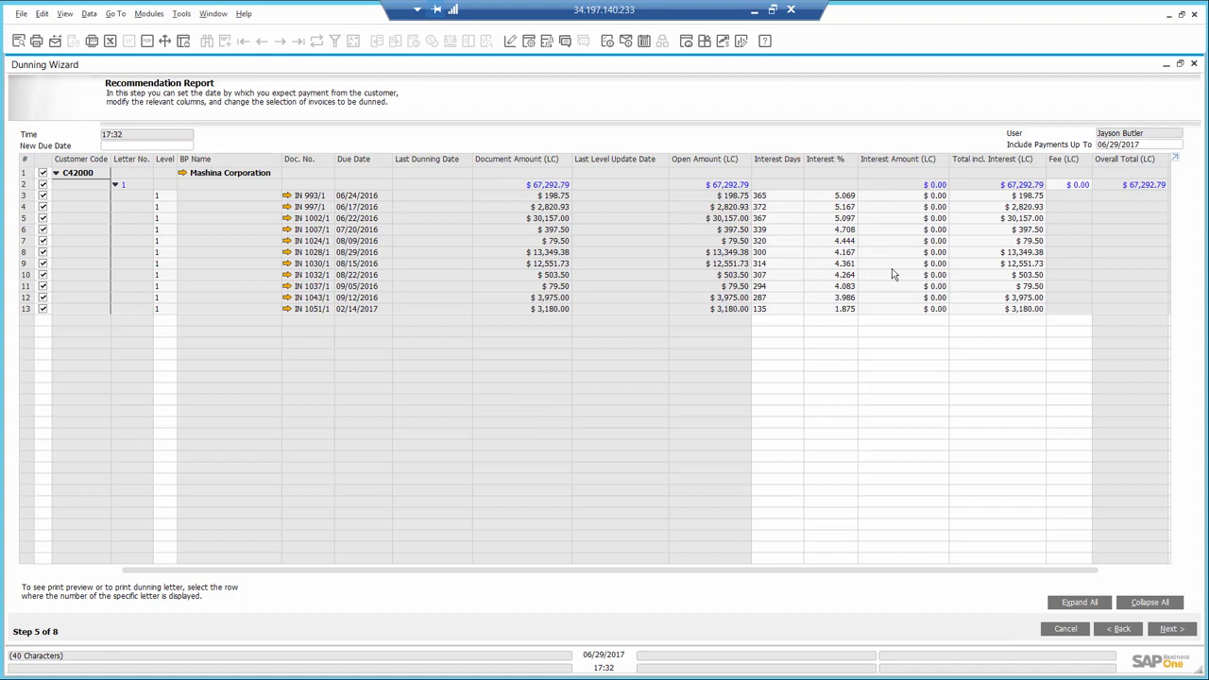
- Finish the dunning run with the option to e-mail dunning letters, and send Mashina Corporation's letter to its Sales Manager without an e-mail group
left_click(1171, 629)
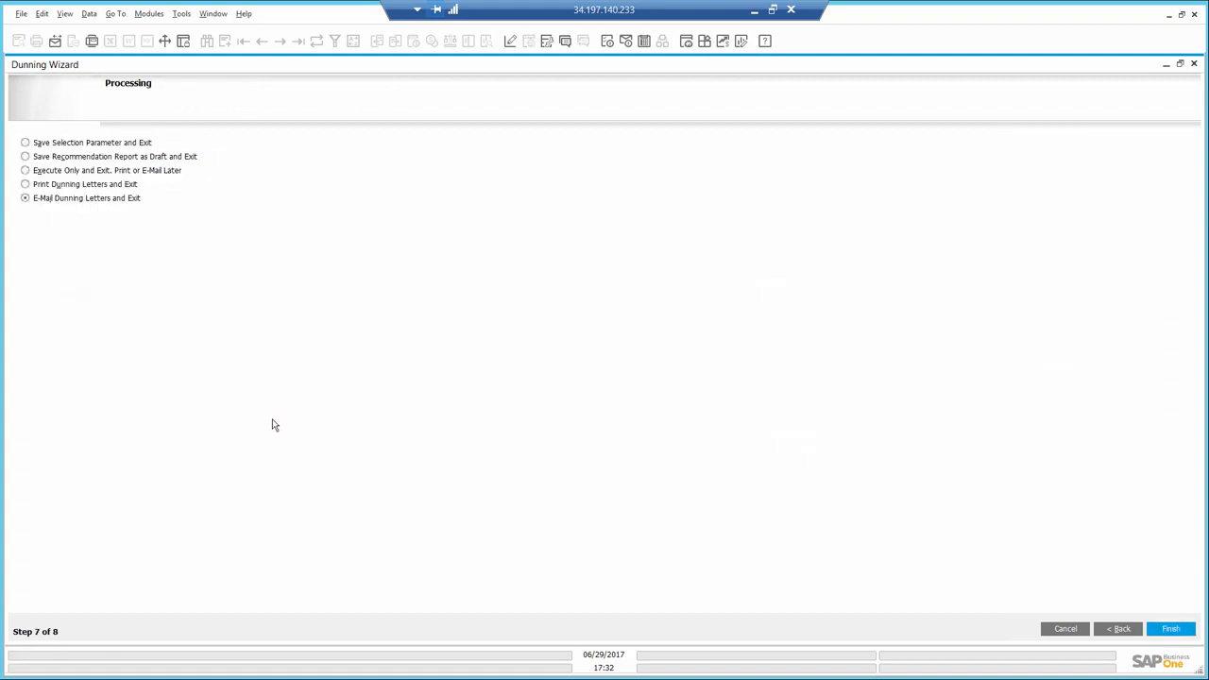
left_click(1180, 631)
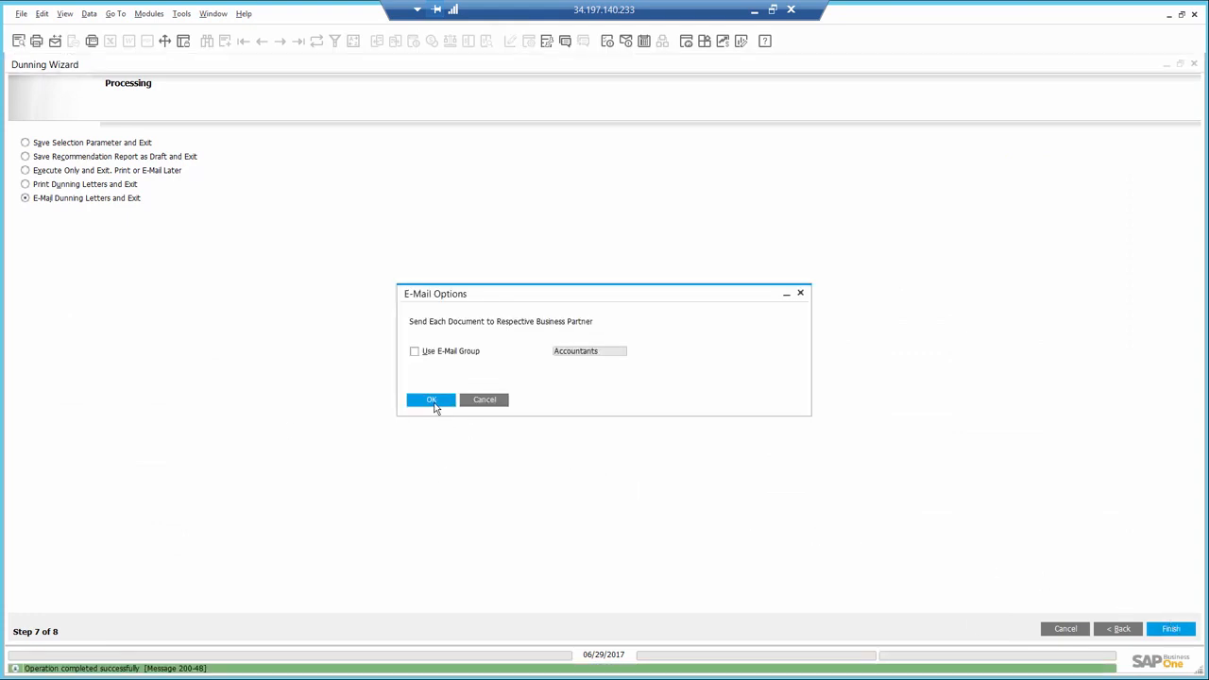
left_click(432, 399)
left_click(642, 197)
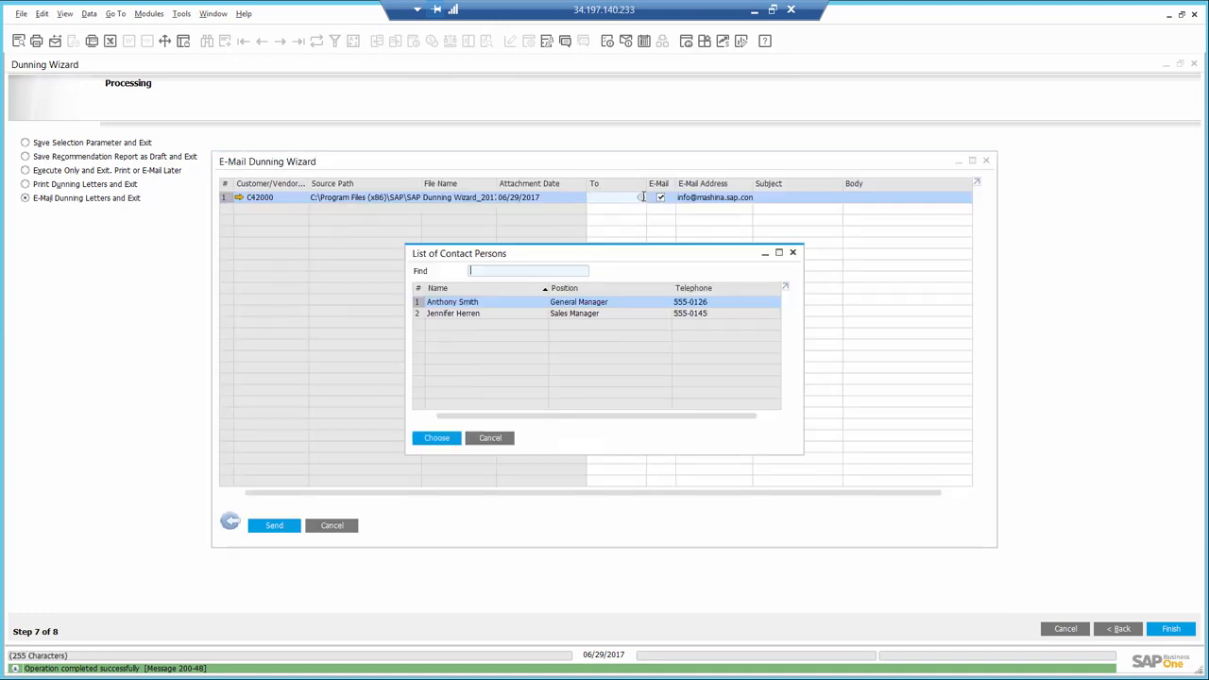
double_click(514, 313)
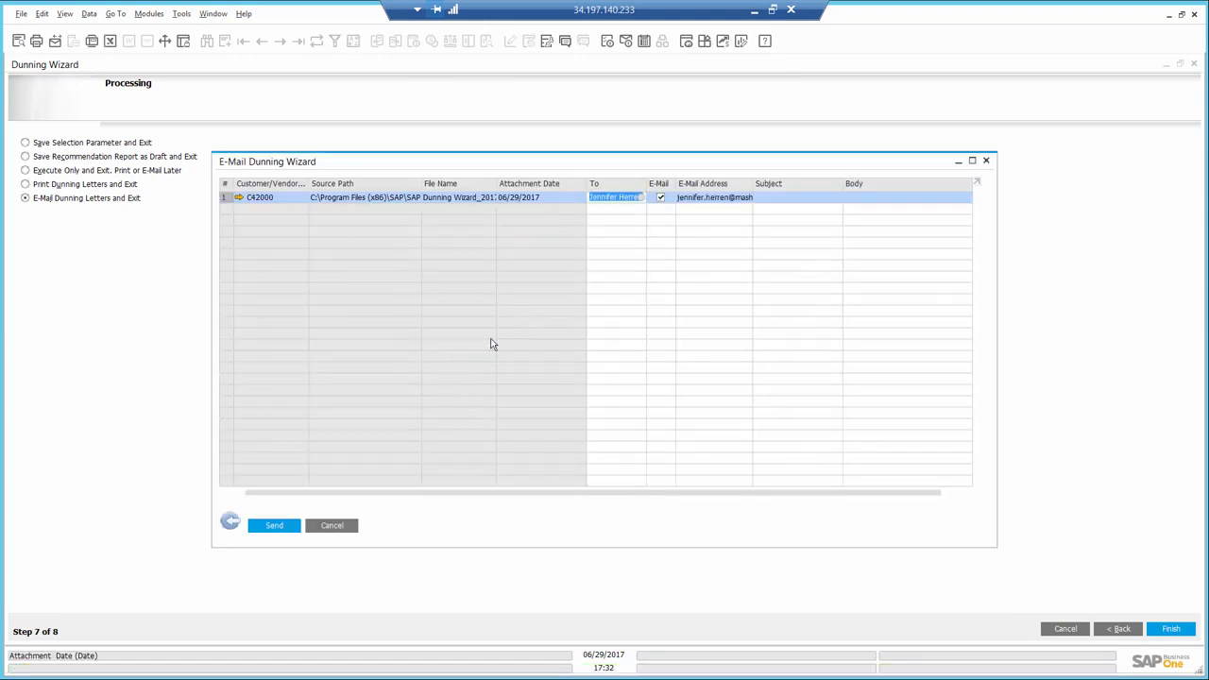
left_click(268, 527)
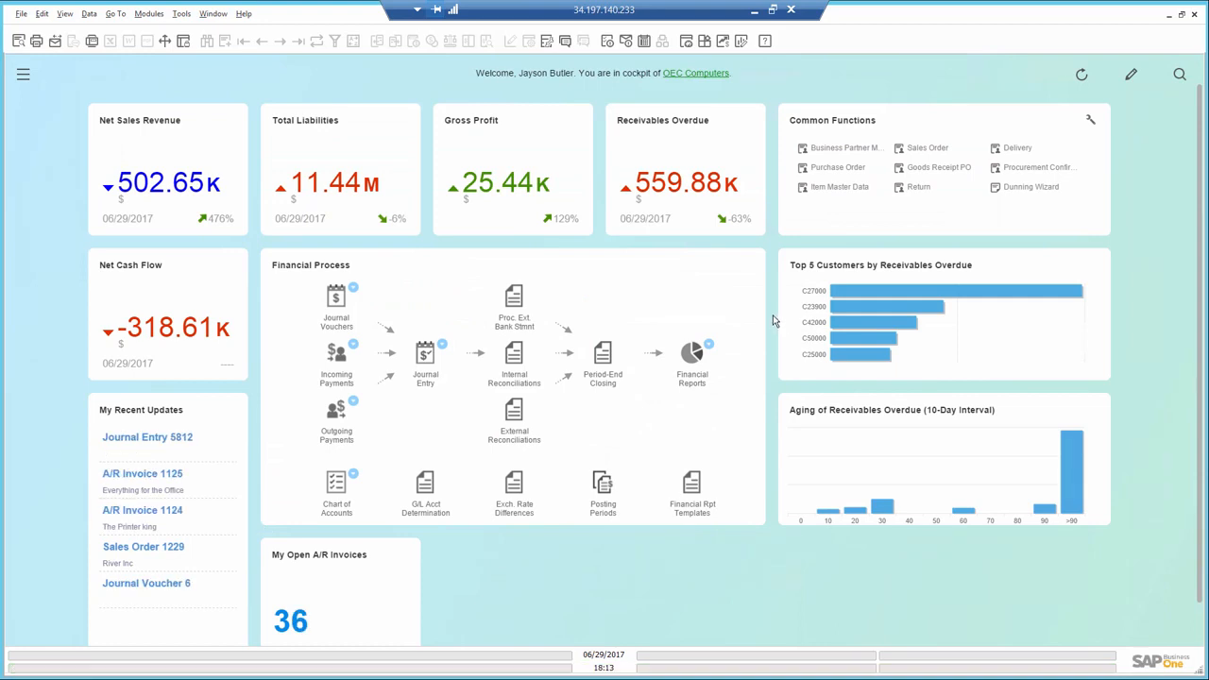
- Open the Cash Flow Forecast, extend its period to 02/07/2018, and review the considered business objects down to Delivery
left_click(722, 41)
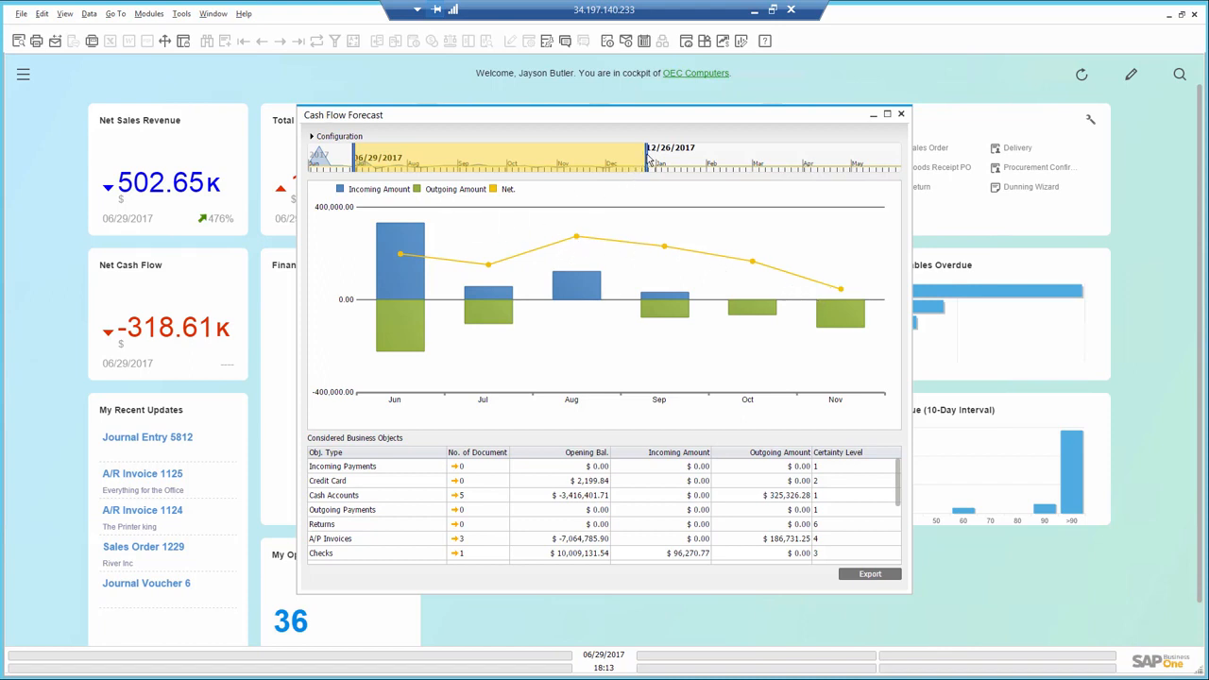
left_click_drag(649, 160, 715, 161)
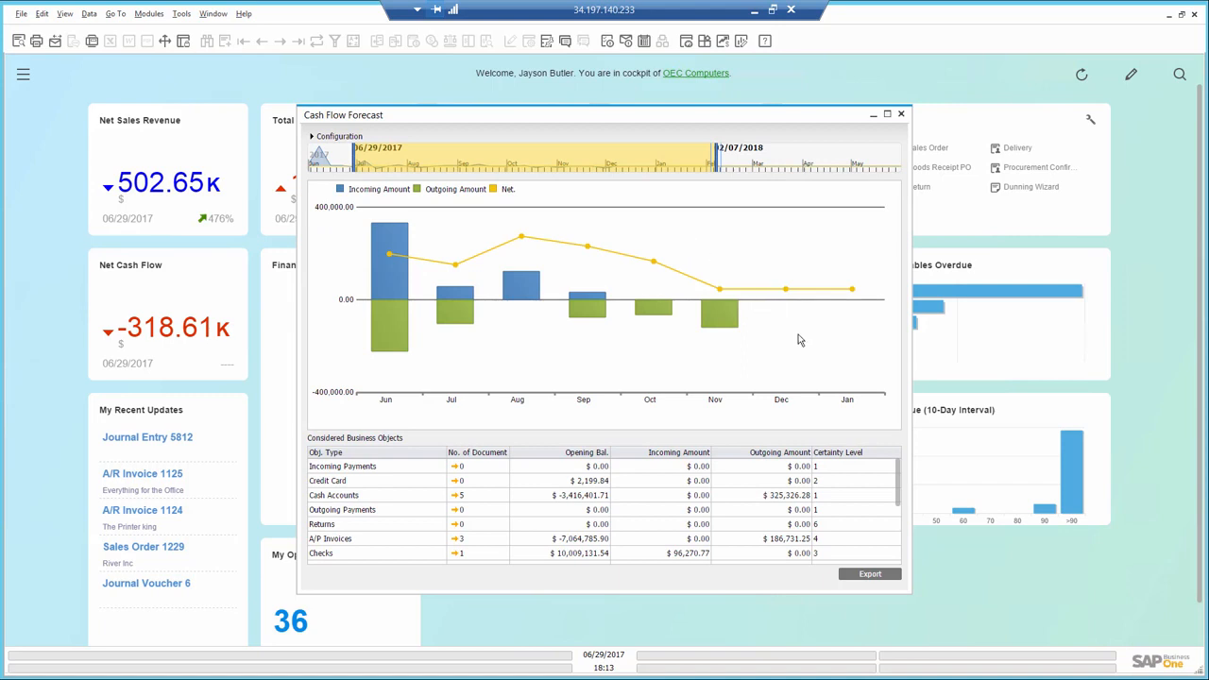
left_click_drag(900, 472, 896, 558)
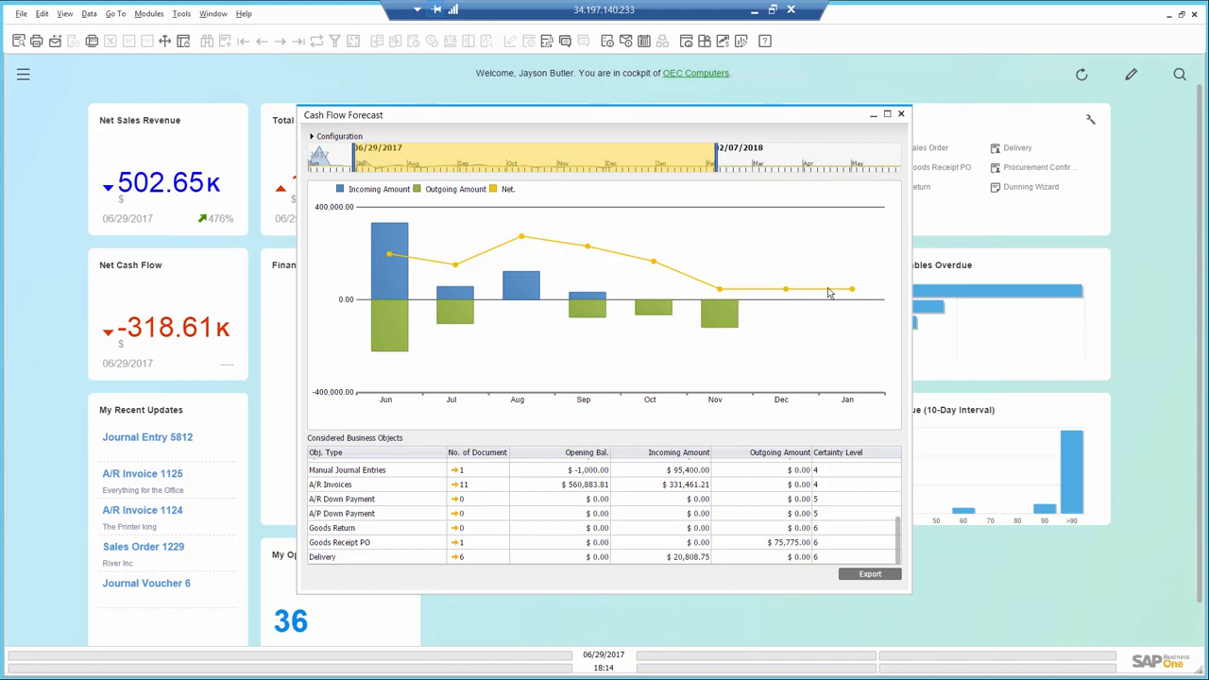
- Set the forecast's certainty level fully to Low, and inspect the document details behind January's incoming amount before closing the forecast
left_click(311, 138)
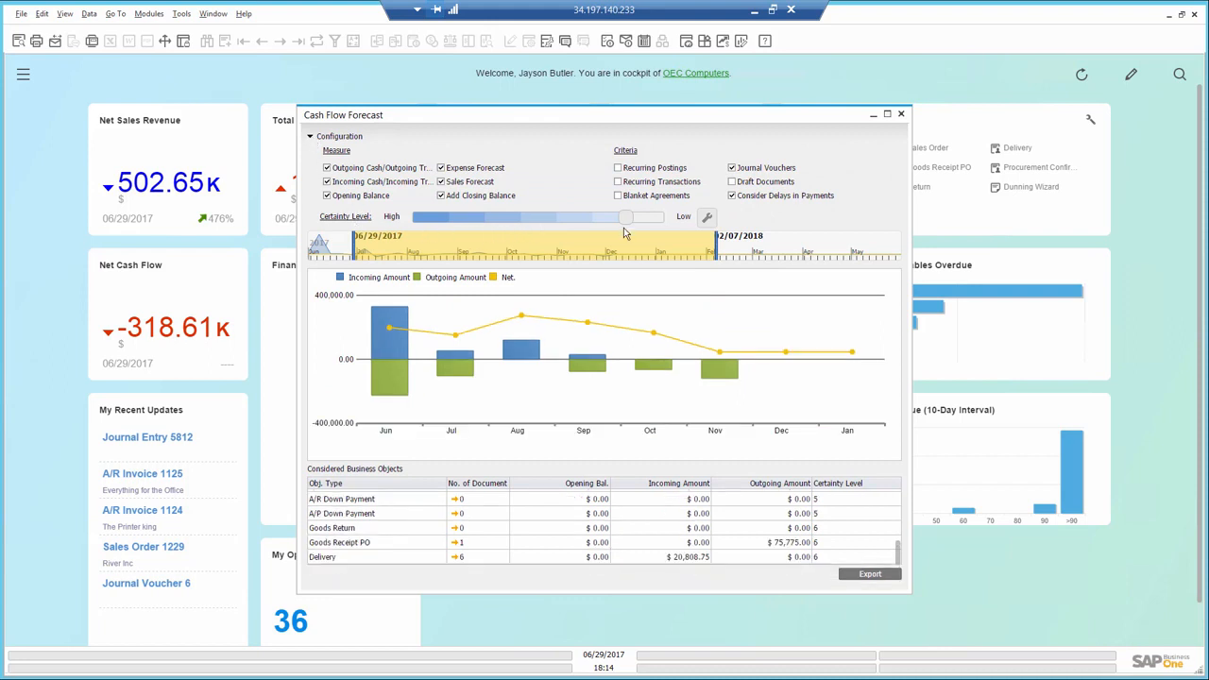
left_click_drag(625, 220, 665, 219)
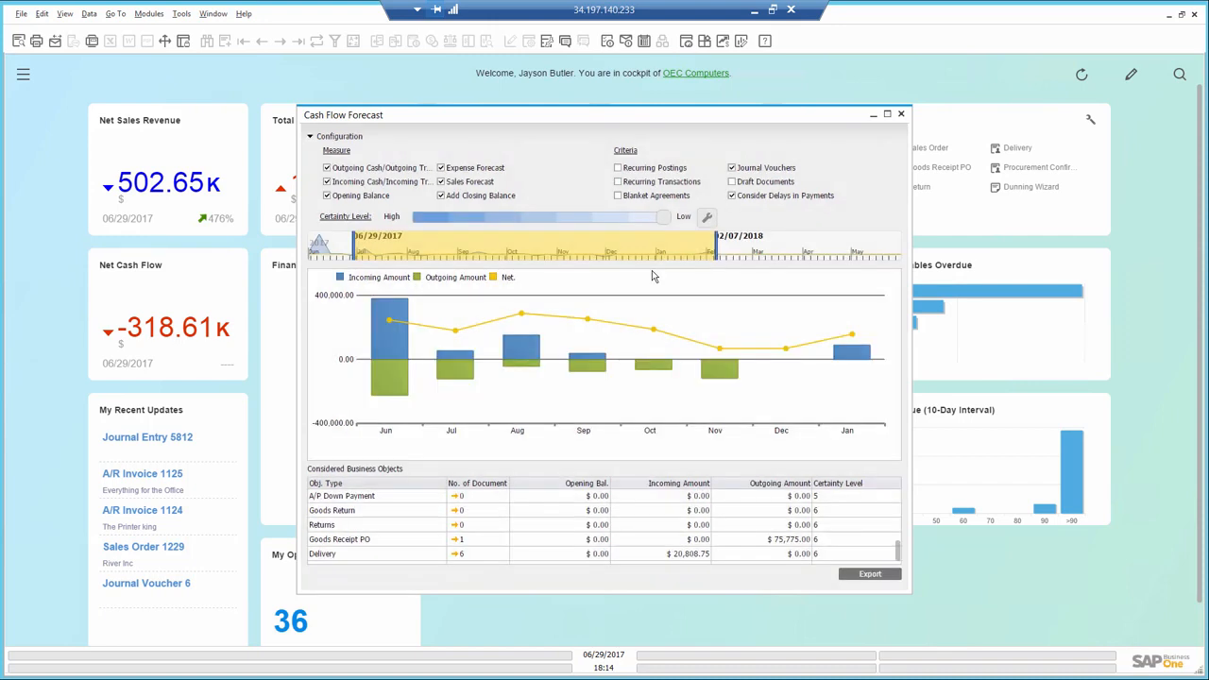
double_click(856, 357)
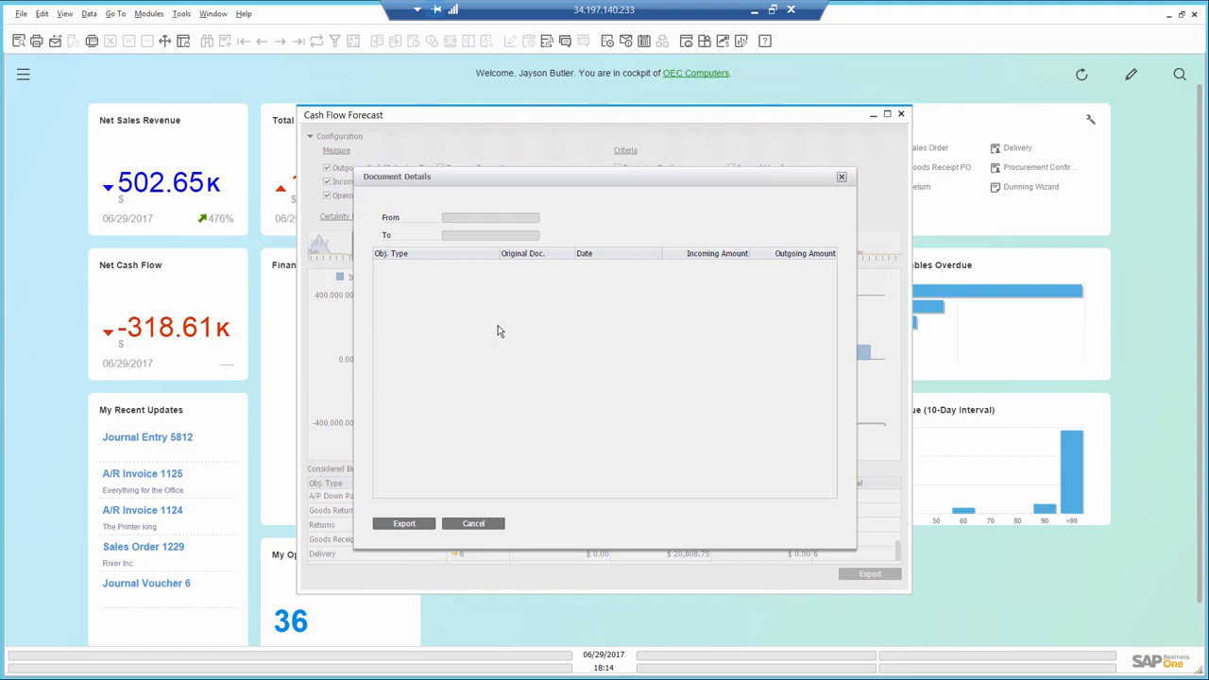
left_click(843, 179)
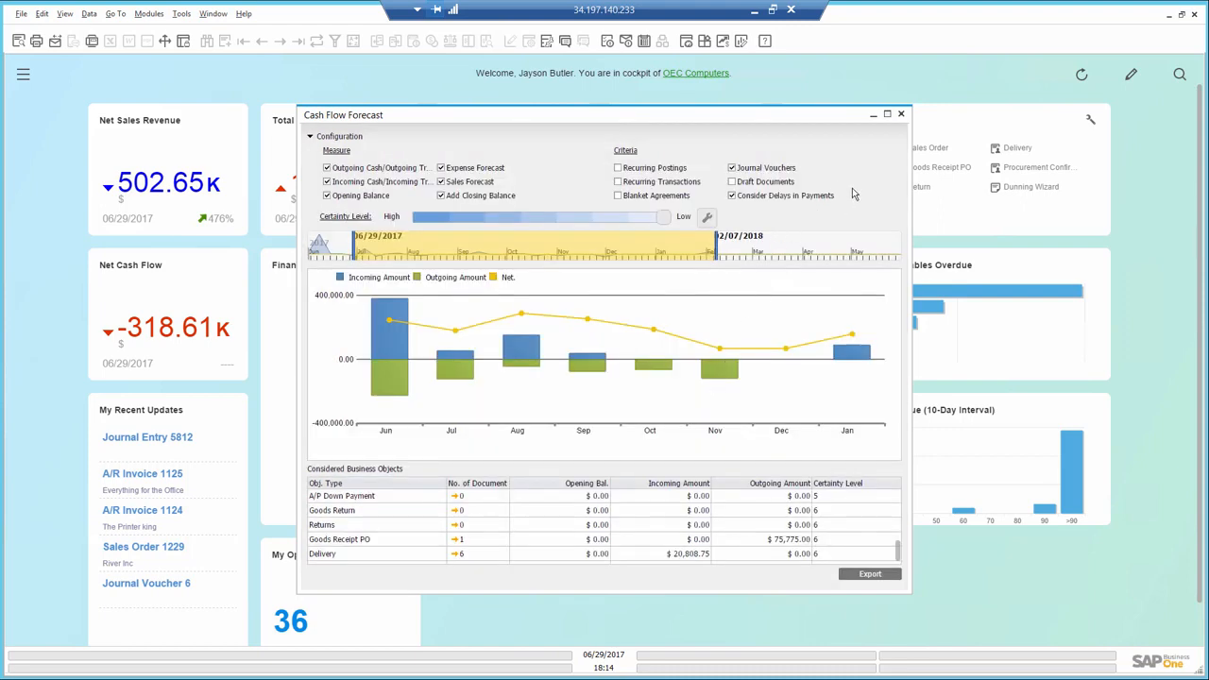
left_click(903, 115)
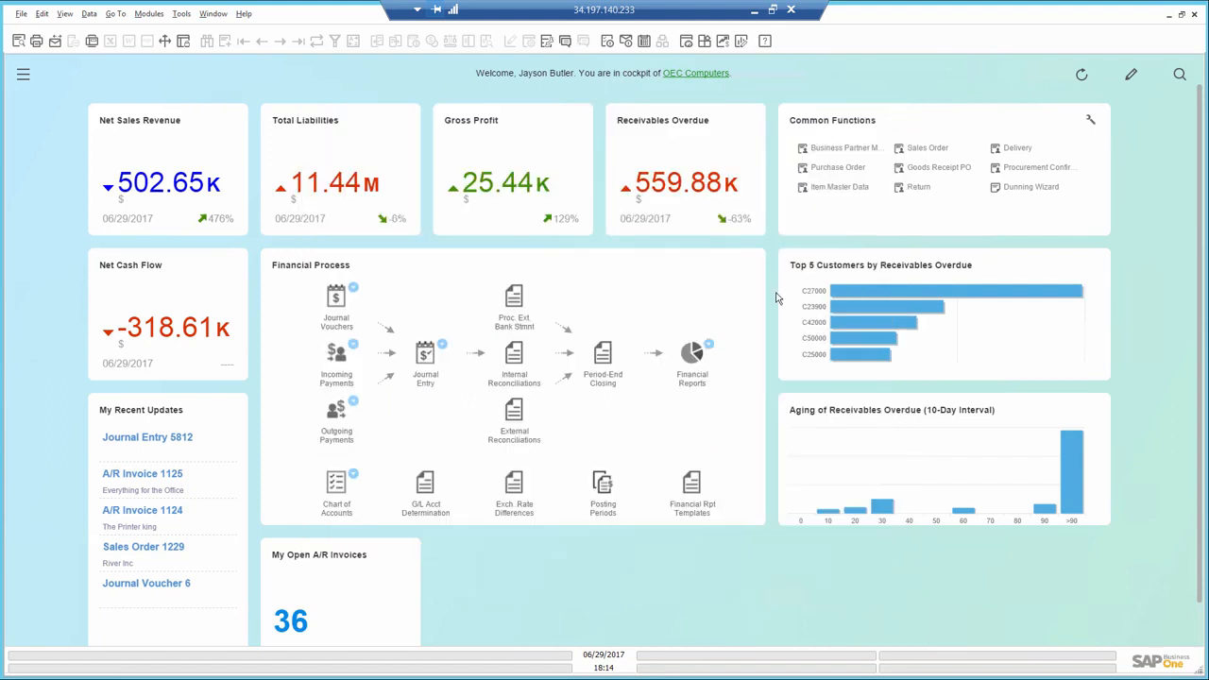